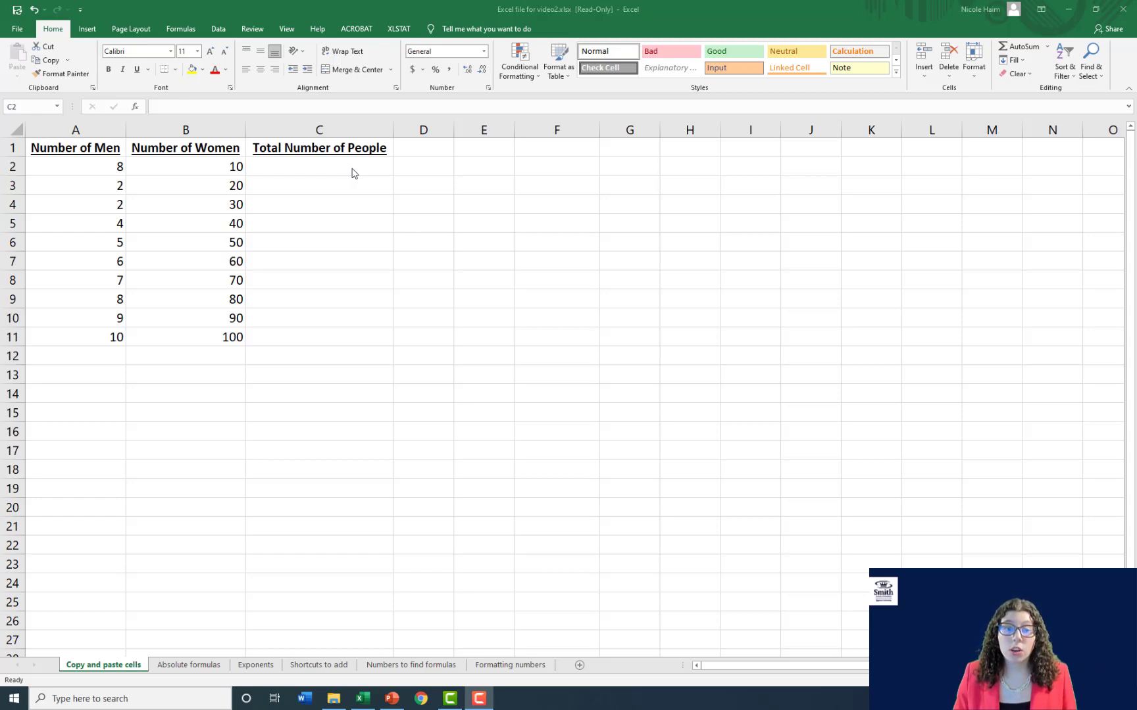
- Enter the formula =A2+B2 in cell C2 under Total Number of People
{"action": "left_click", "coordinate": [352, 168]}
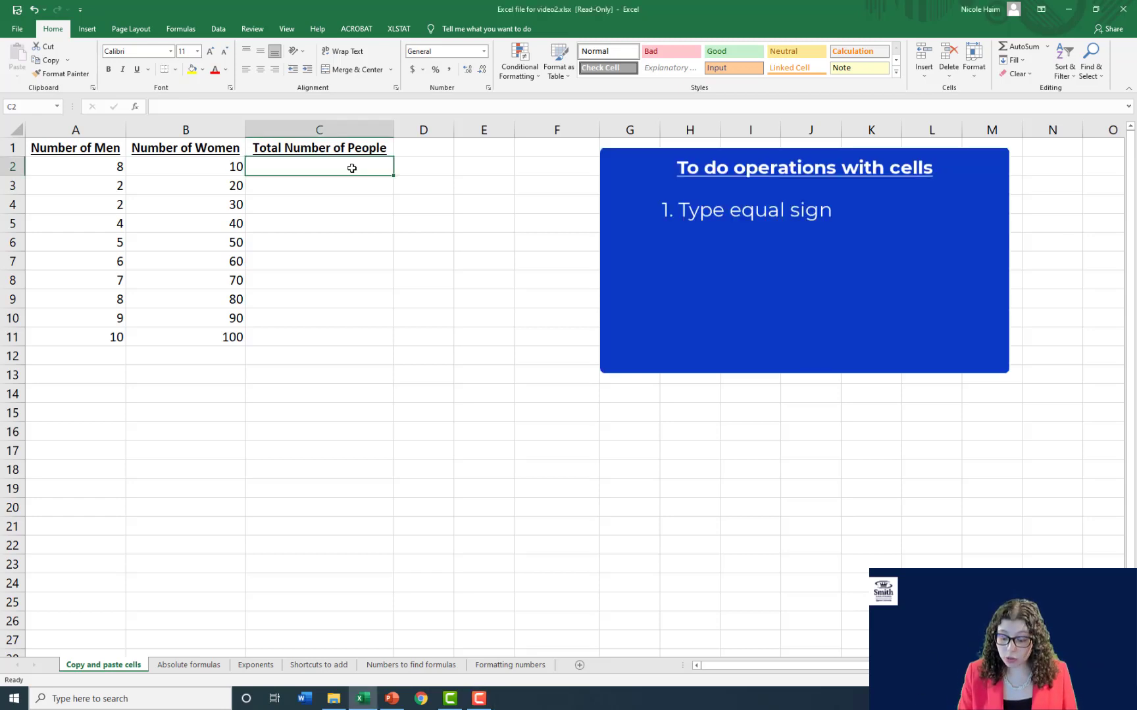
{"action": "type", "text": "="}
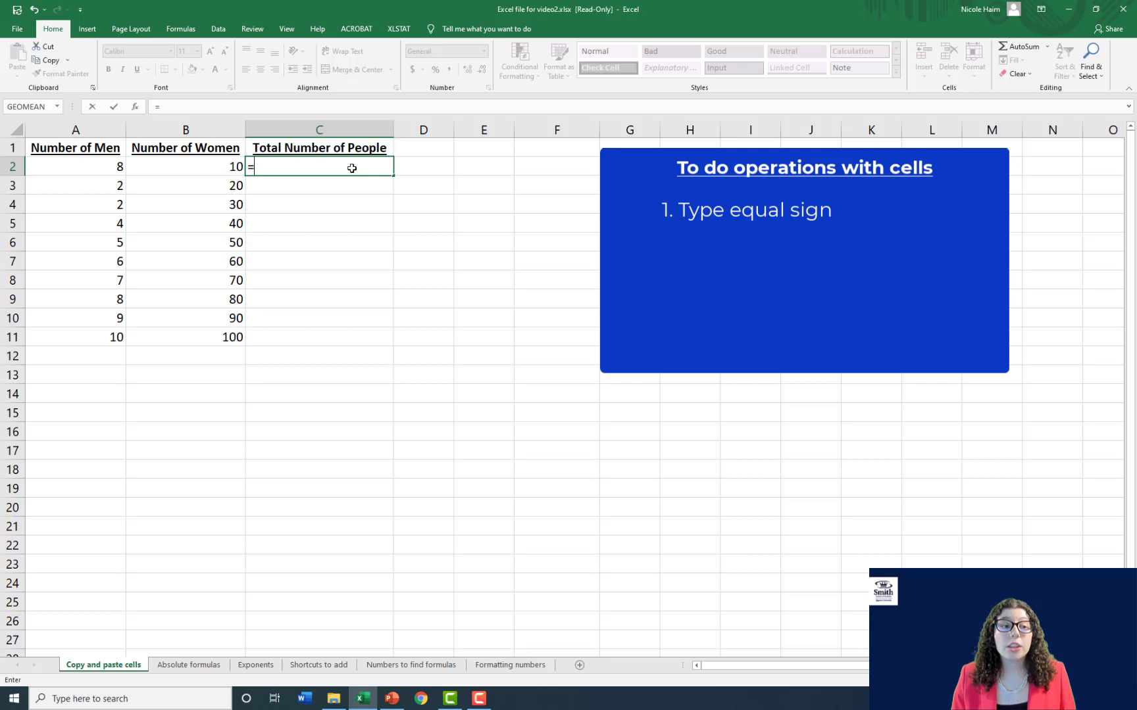
{"action": "left_click", "coordinate": [106, 162]}
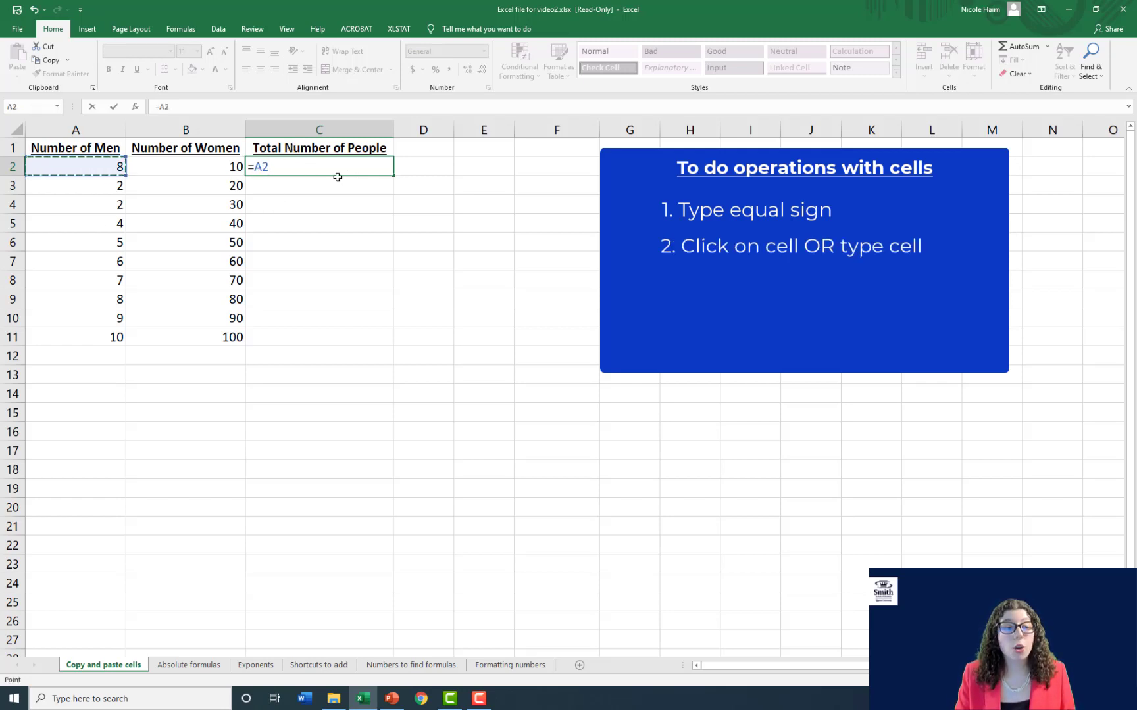
{"action": "type", "text": "+"}
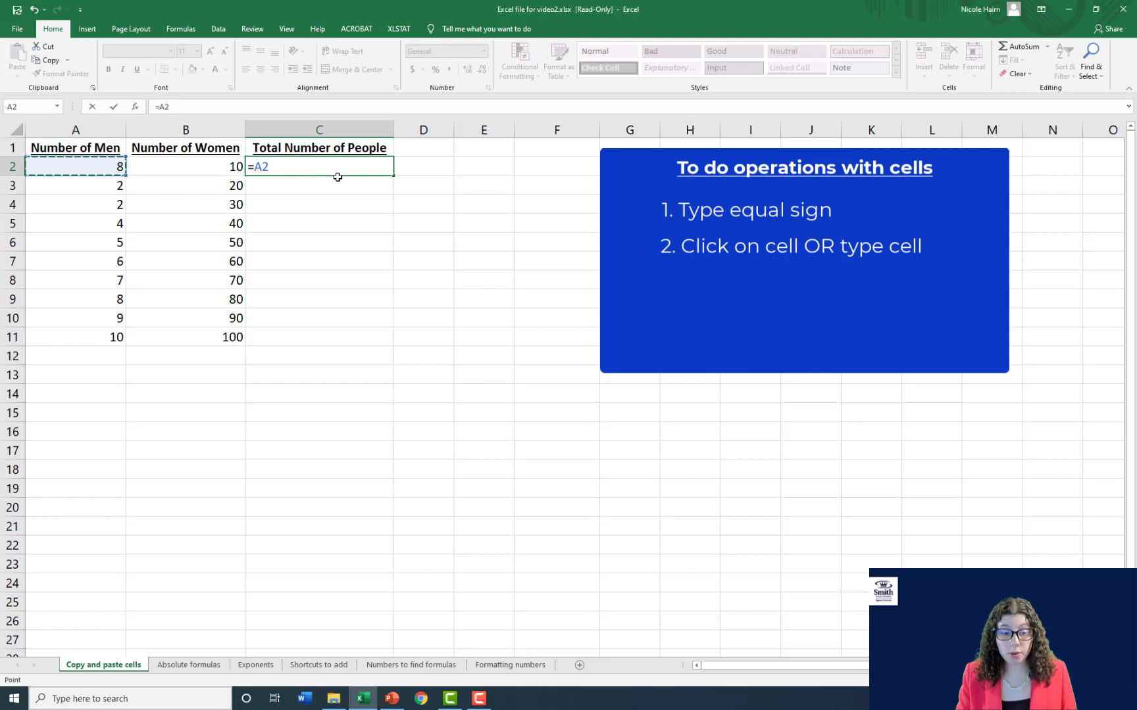
{"action": "type", "text": "B2"}
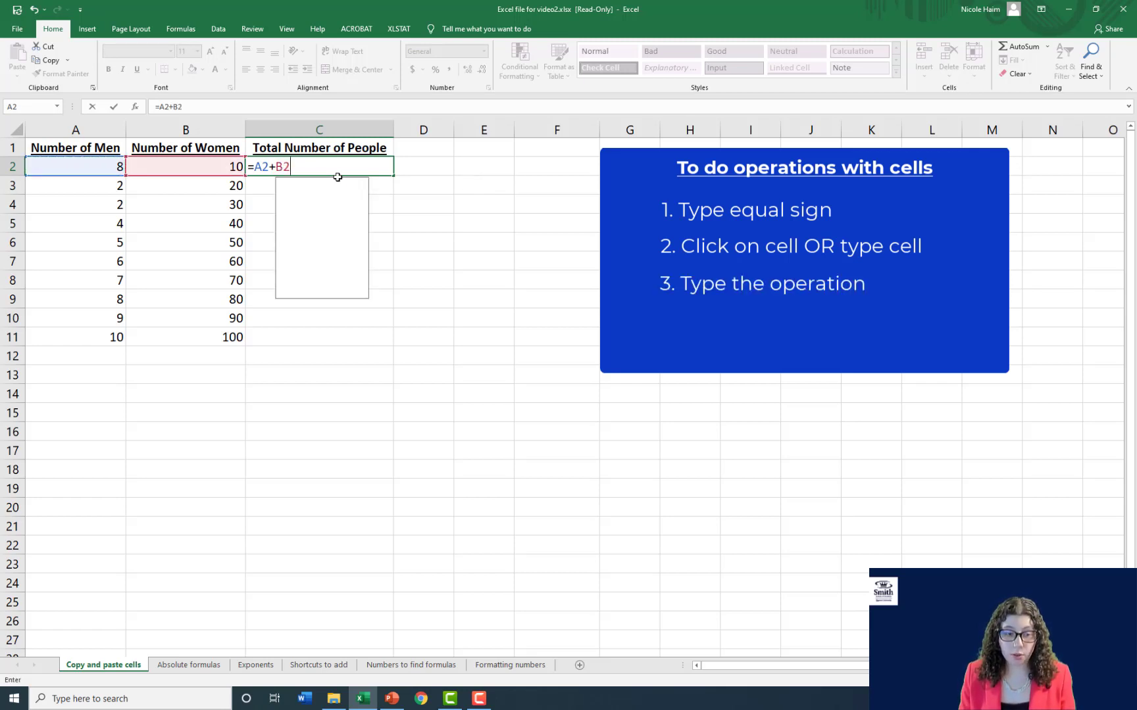
{"action": "key", "text": "Return"}
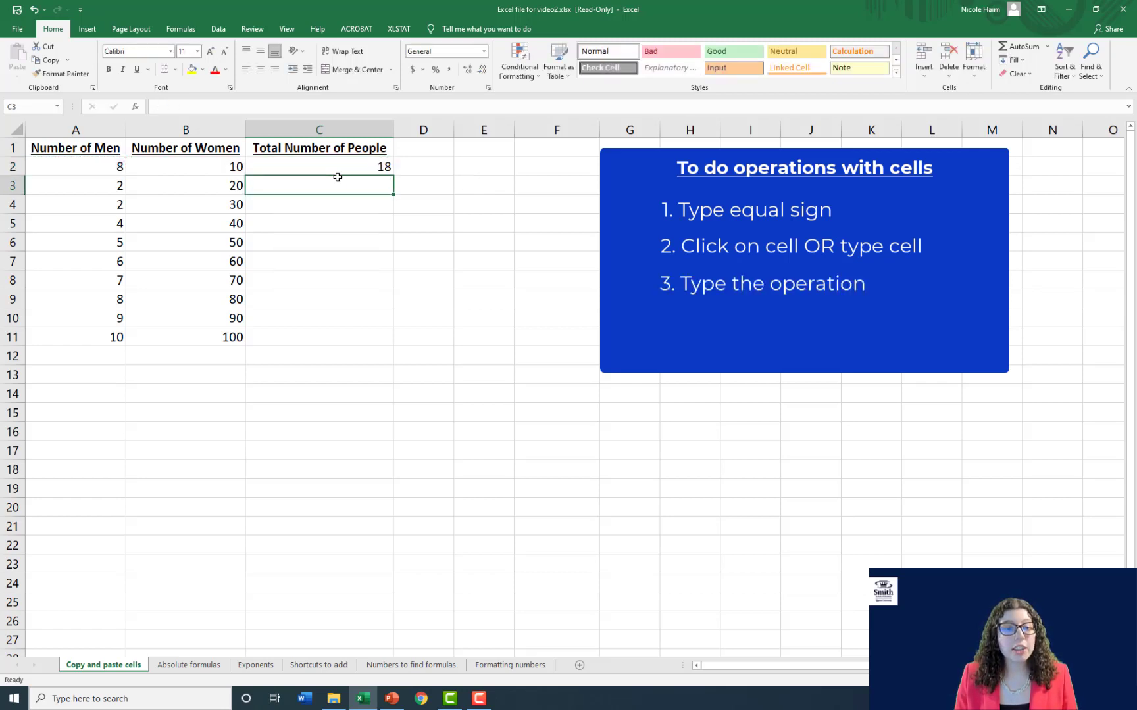
- Inspect the formula and its cell references in C2, leaving it as it is
{"action": "left_click", "coordinate": [379, 167]}
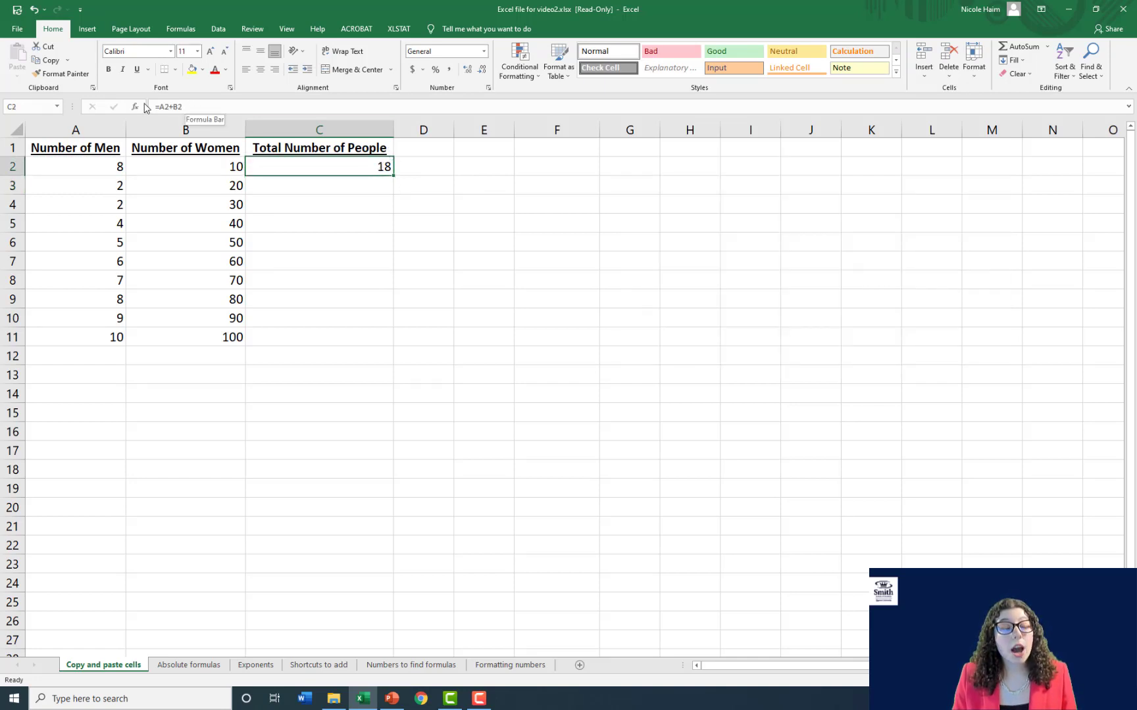
{"action": "double_click", "coordinate": [319, 166]}
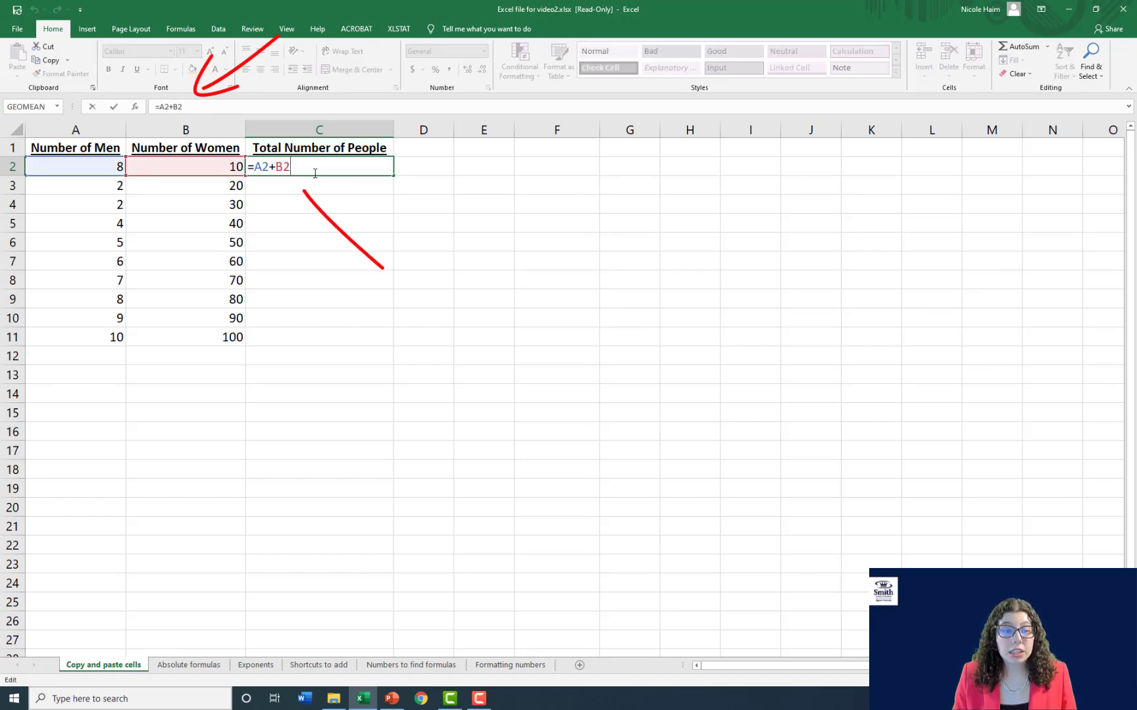
{"action": "key", "text": "Return"}
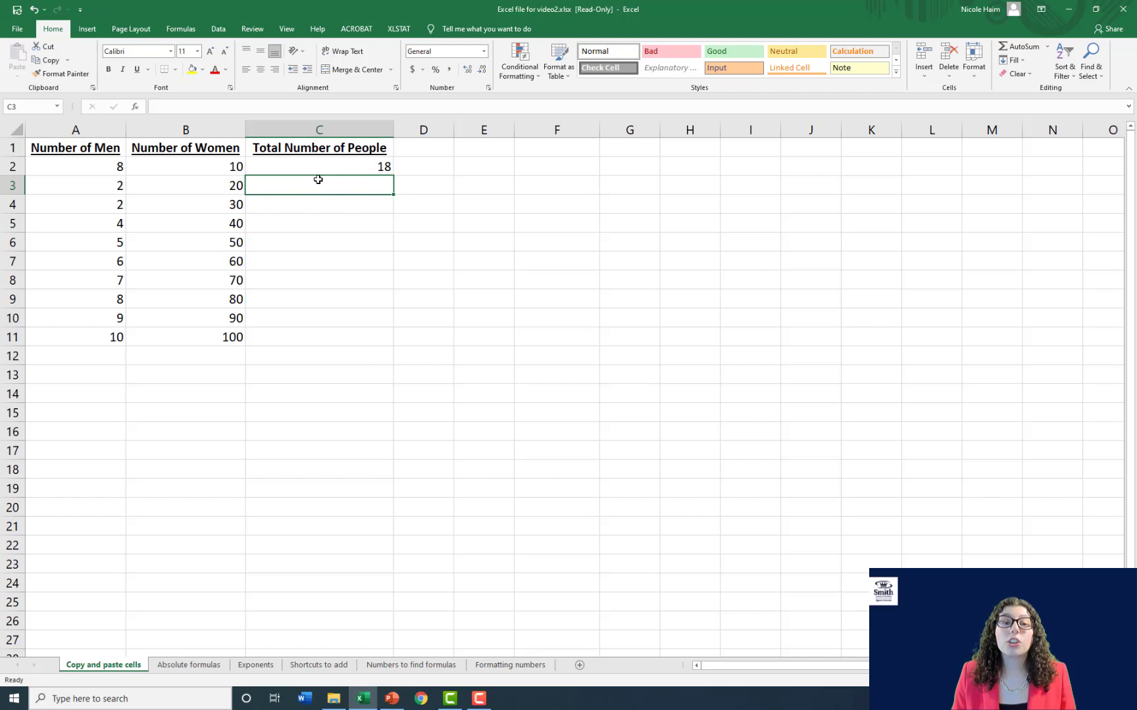
- Set the Number of Men in cell A2 to 5
{"action": "left_click", "coordinate": [87, 167]}
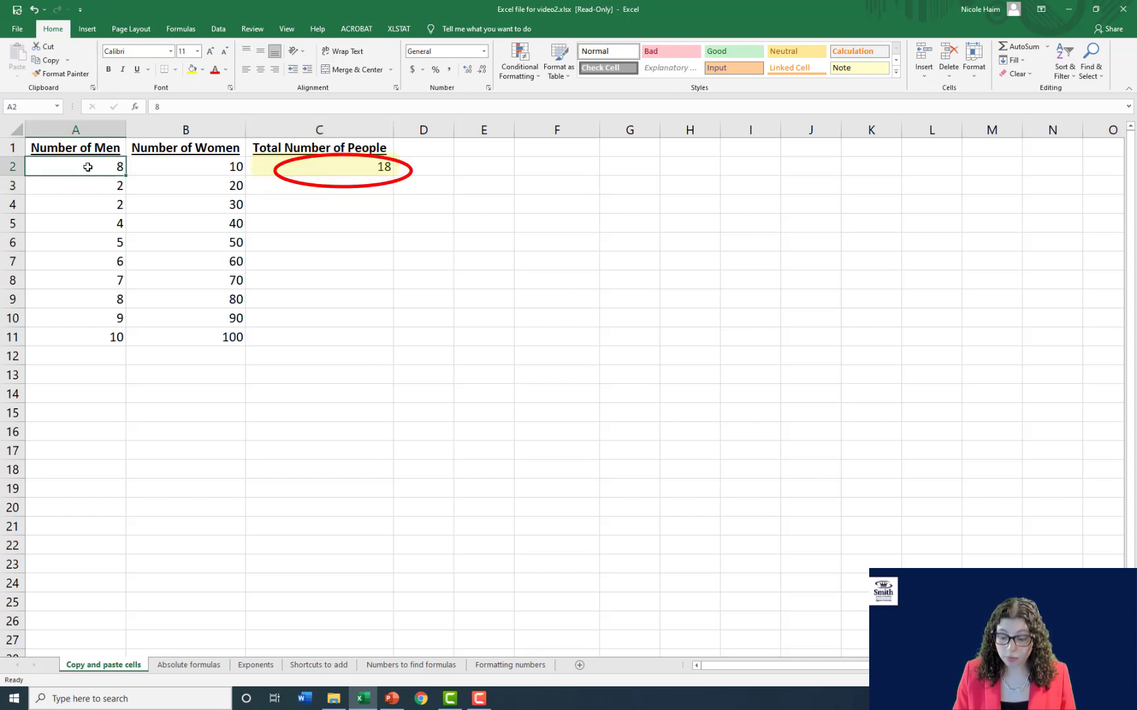
{"action": "type", "text": "5"}
{"action": "key", "text": "Return"}
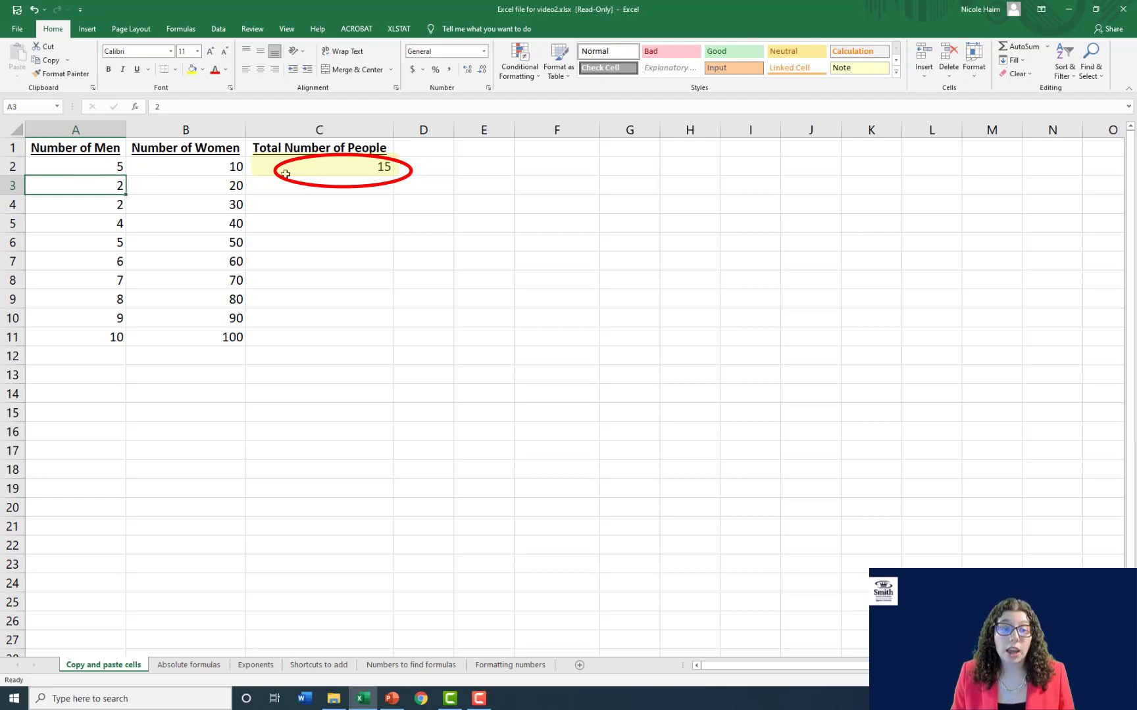
- Copy the total formula from C2 into cells C3 to C11
{"action": "left_click", "coordinate": [330, 166]}
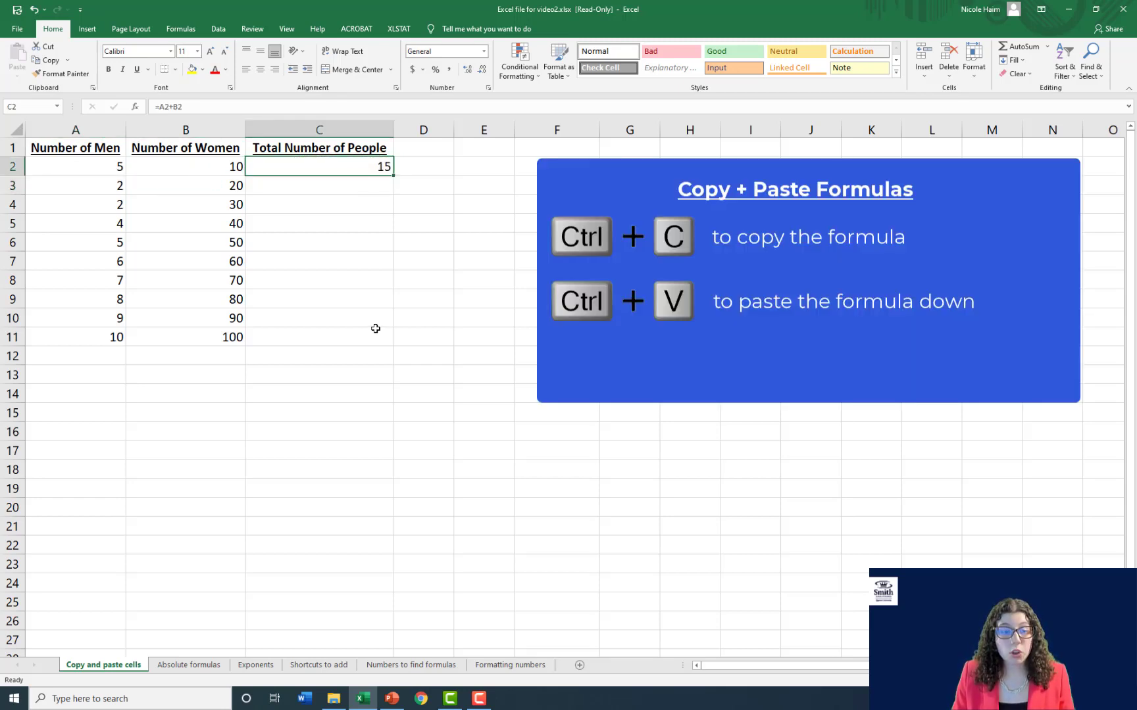
{"action": "key", "text": "ctrl+c"}
{"action": "left_click_drag", "start_coordinate": [317, 188], "coordinate": [306, 335]}
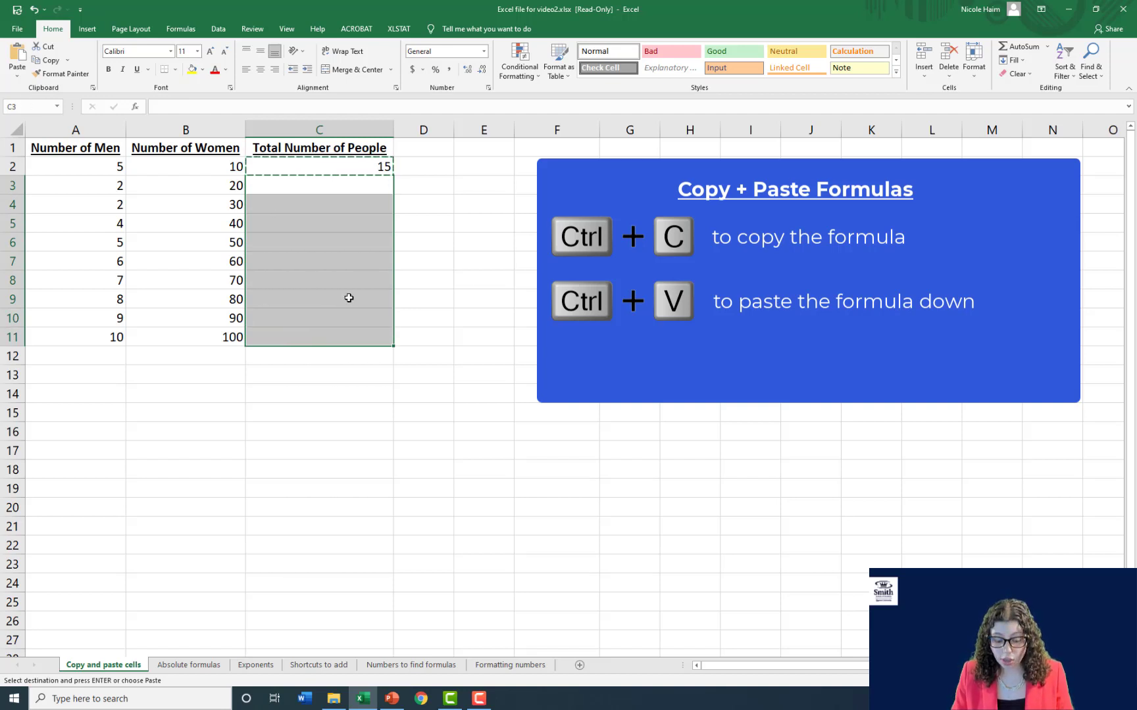
{"action": "key", "text": "ctrl+v"}
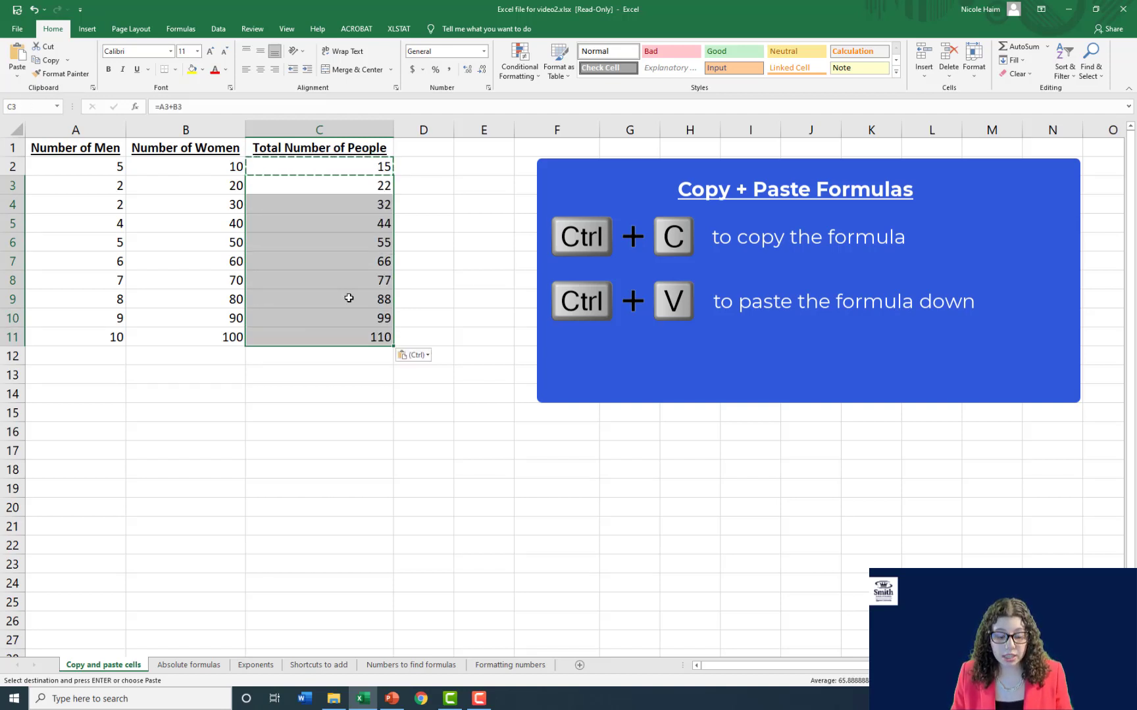
{"action": "key", "text": "Escape"}
- Compare the formula in C2 with the copied one in C7 to check the row references
{"action": "left_click", "coordinate": [343, 169]}
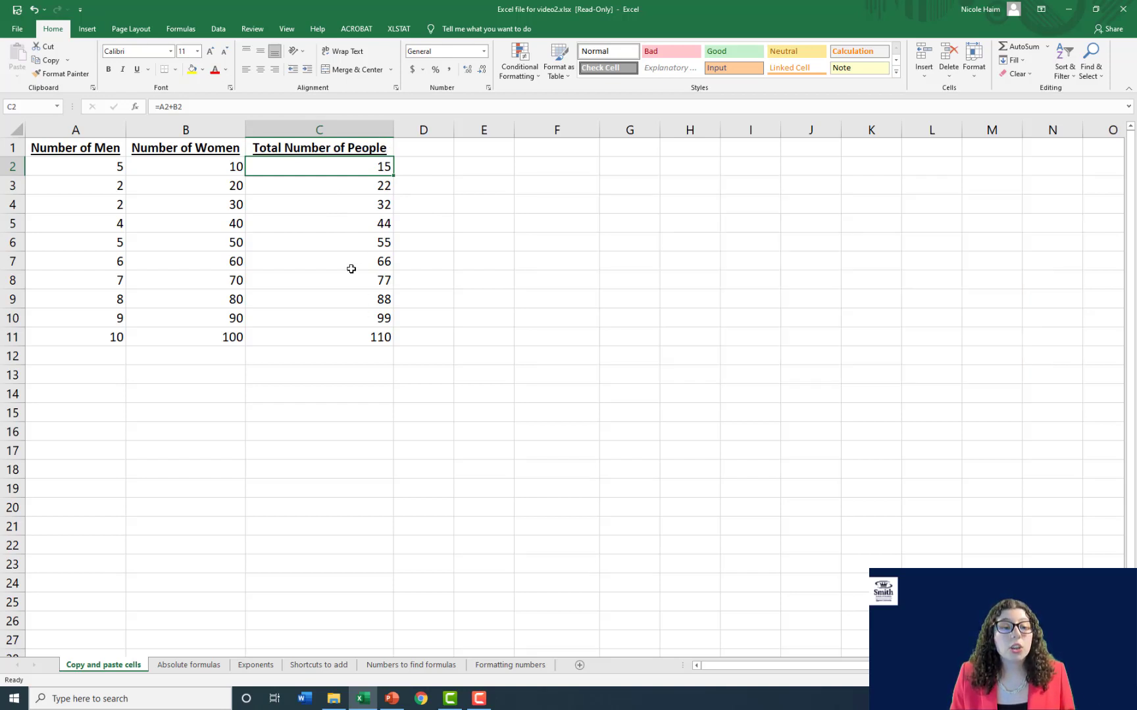
{"action": "left_click", "coordinate": [350, 258]}
{"action": "double_click", "coordinate": [350, 258]}
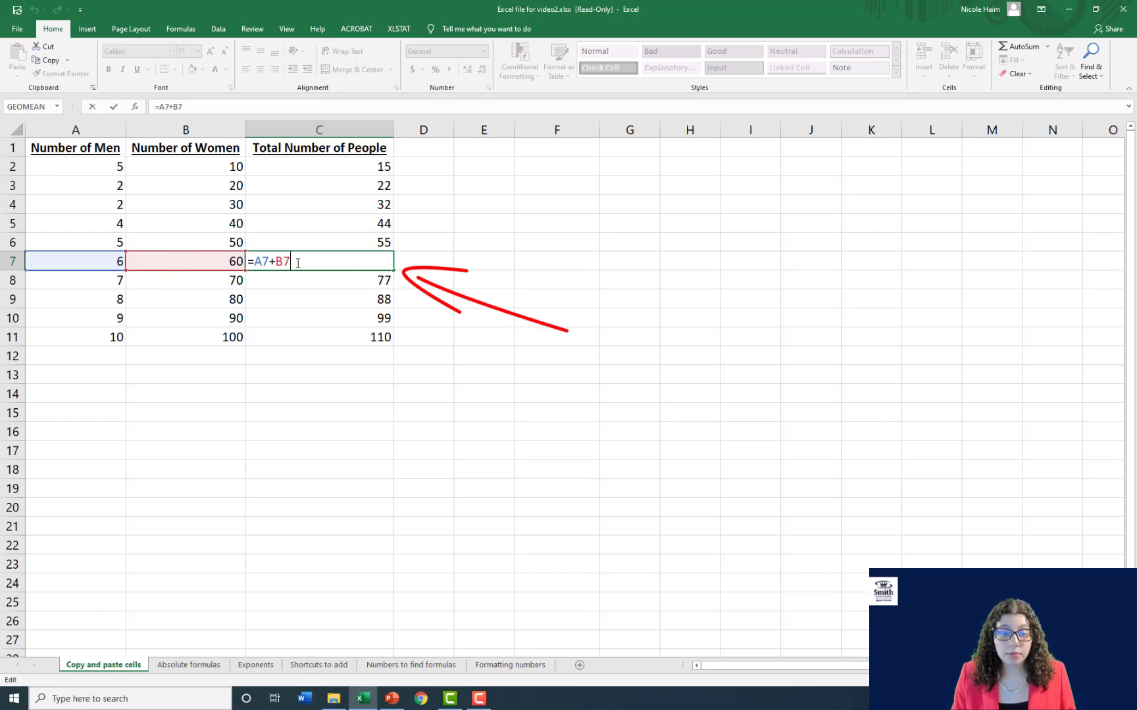
{"action": "key", "text": "Return"}
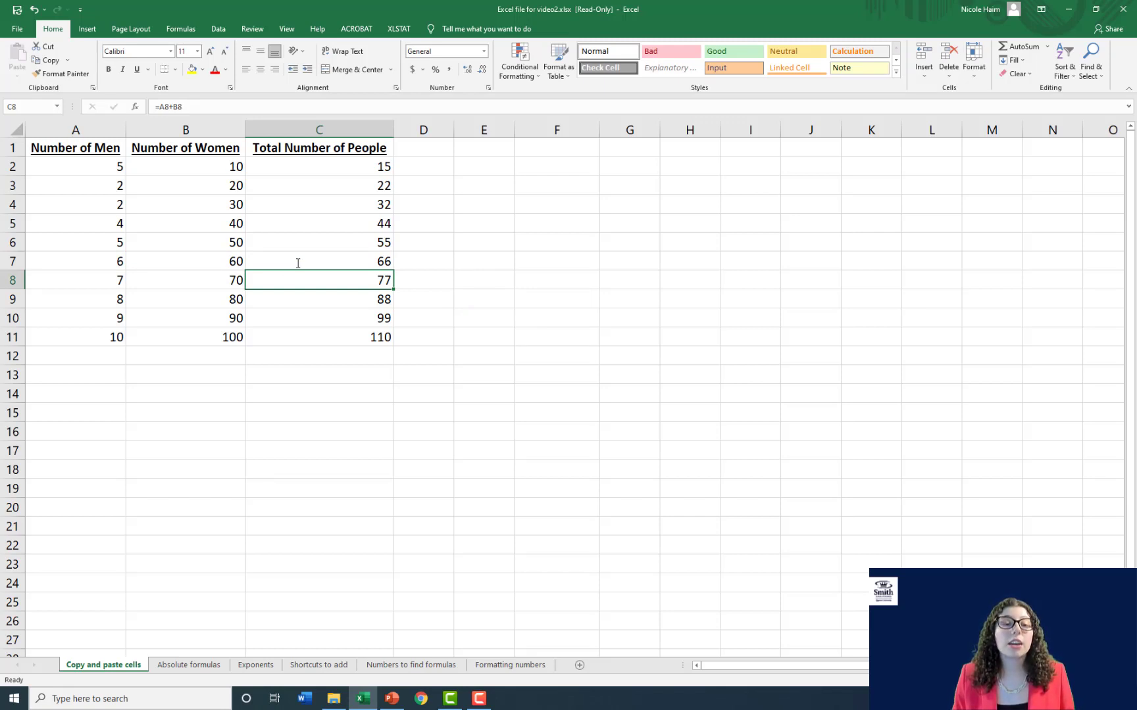
- On the Absolute formulas sheet, enter =B2*A2 in cell C2 under Funds in US $
{"action": "left_click", "coordinate": [197, 665]}
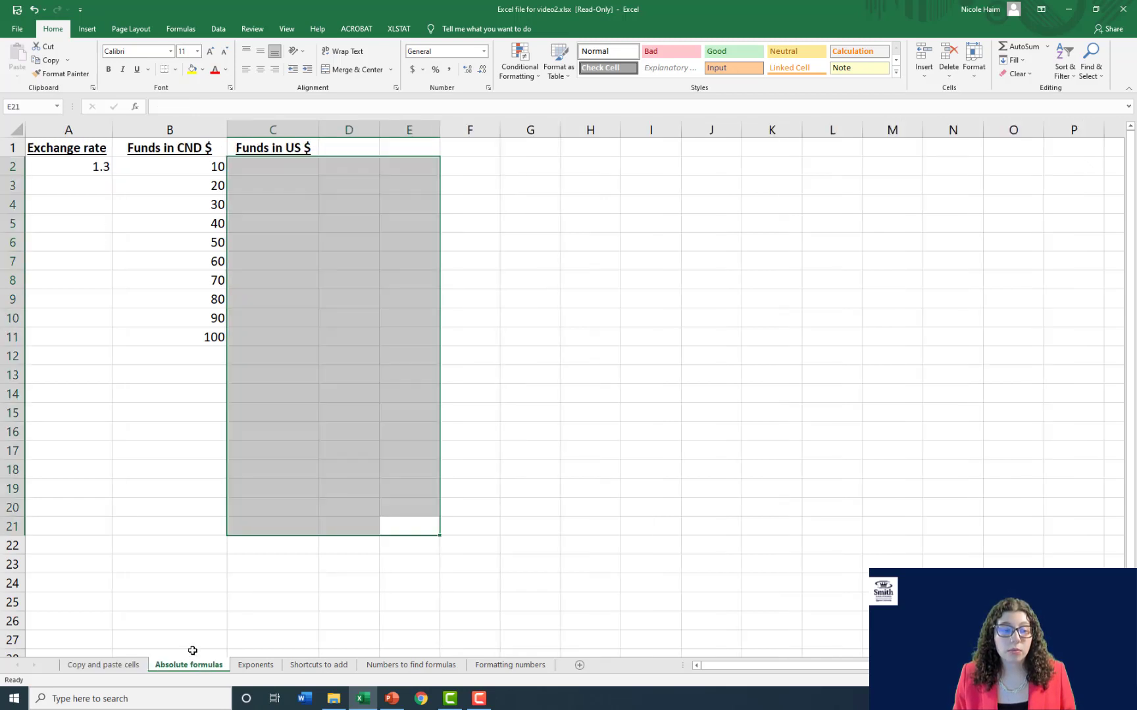
{"action": "left_click", "coordinate": [264, 563]}
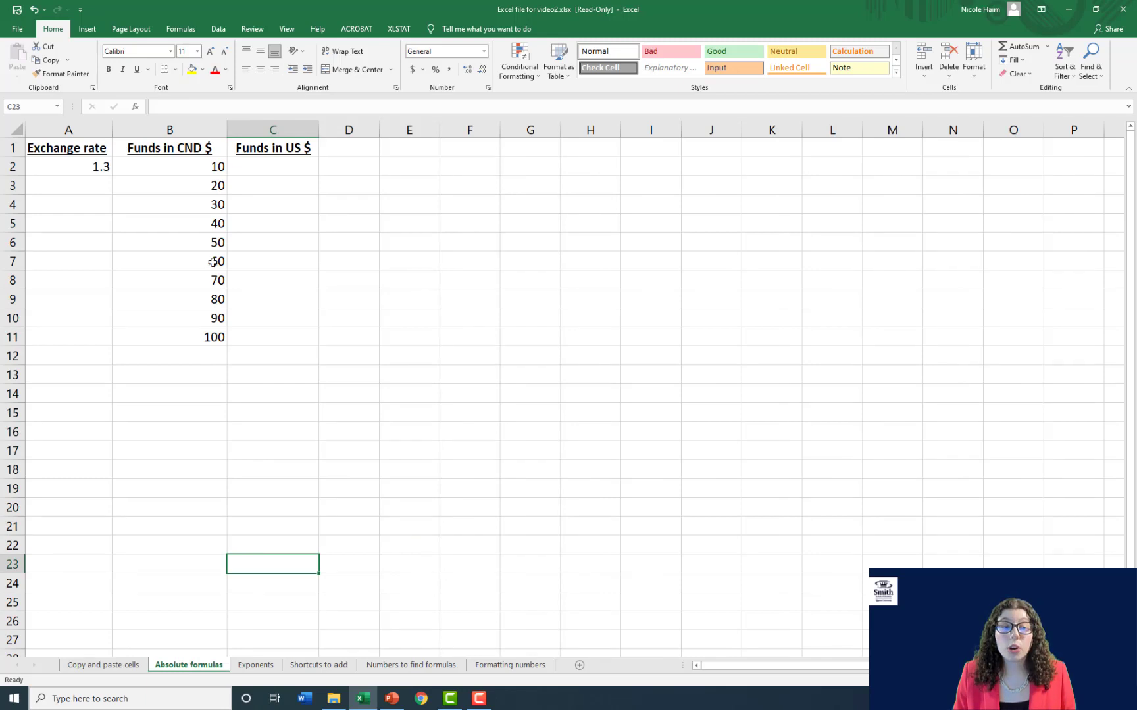
{"action": "left_click", "coordinate": [303, 170]}
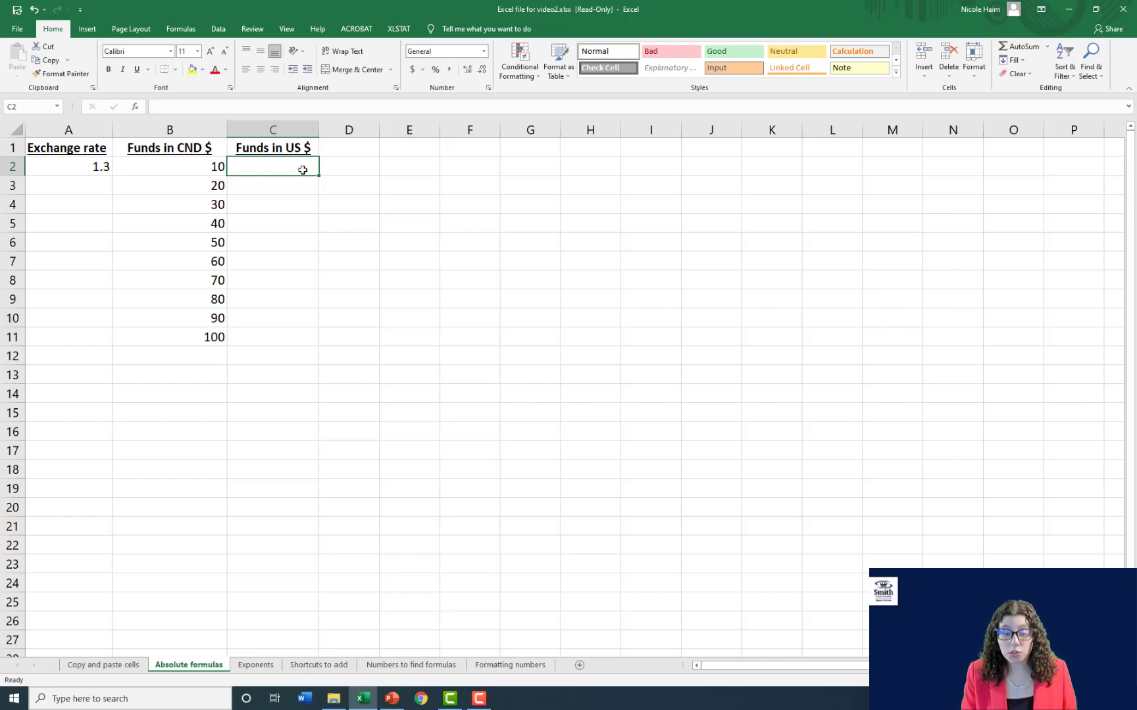
{"action": "type", "text": "="}
{"action": "key", "text": "Left"}
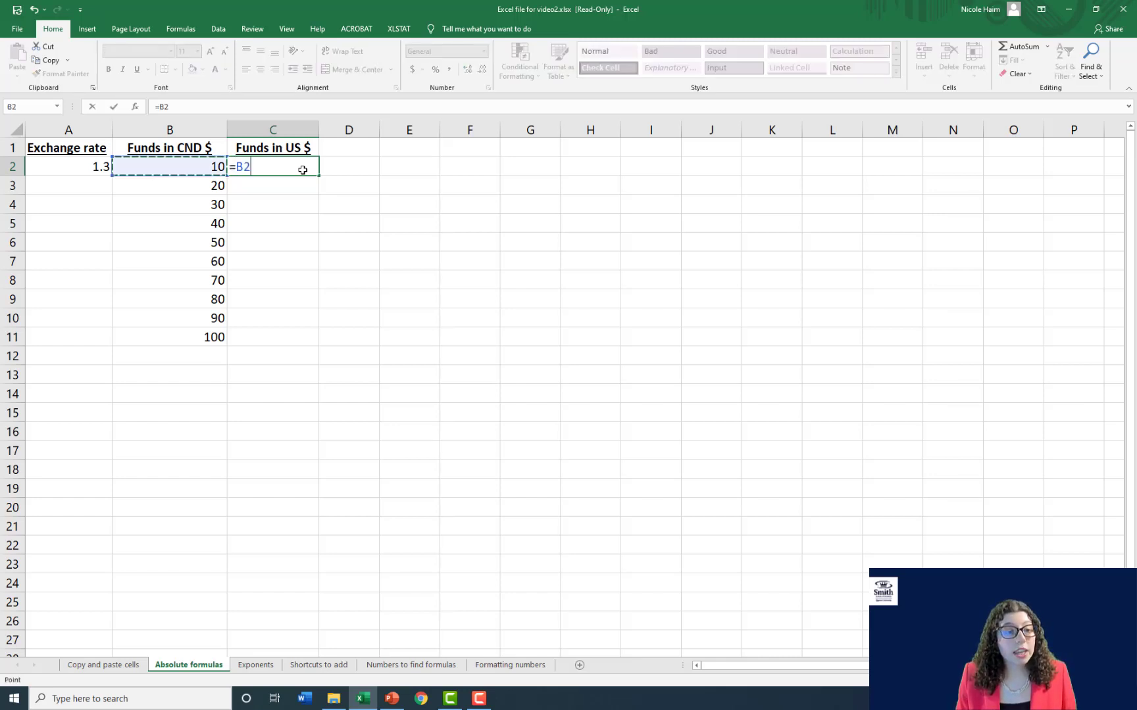
{"action": "type", "text": "*"}
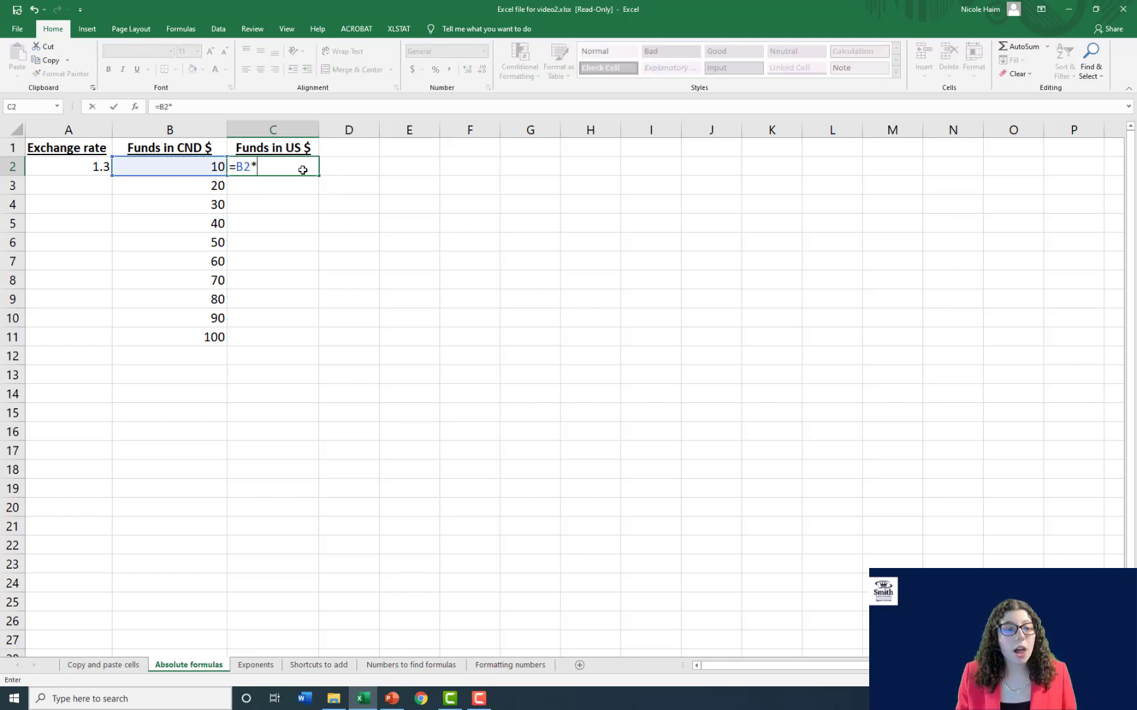
{"action": "left_click", "coordinate": [95, 165]}
{"action": "key", "text": "Return"}
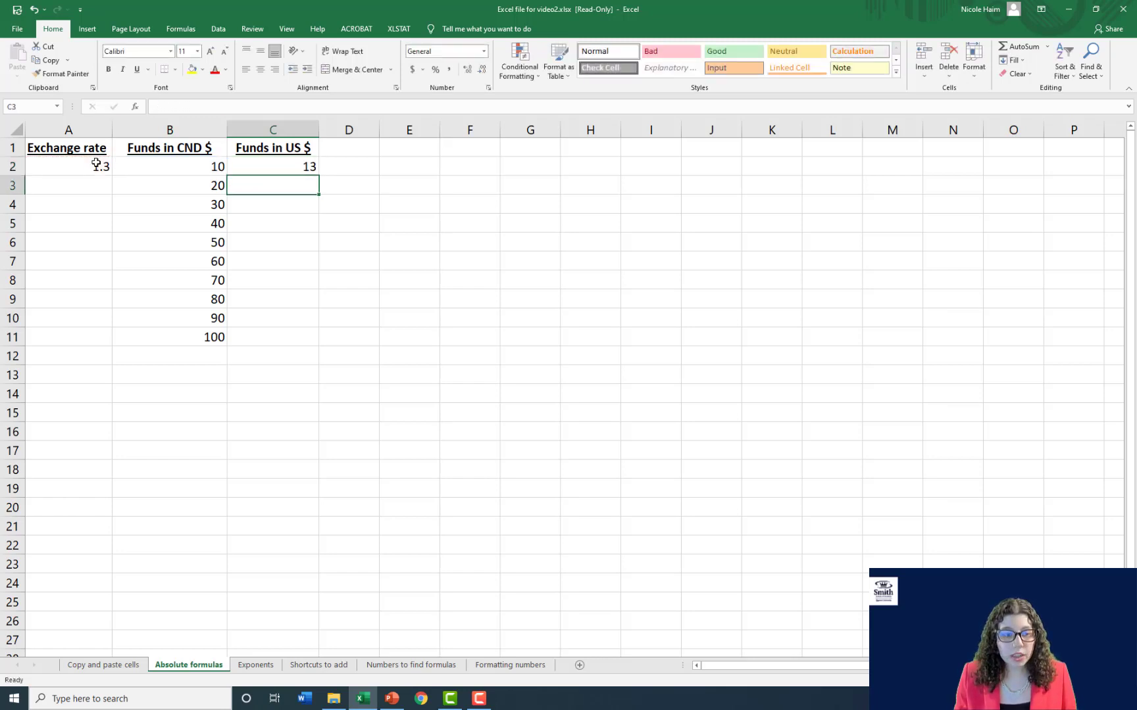
- Lock the exchange rate reference in C2 so the formula is =B2*$A$2
{"action": "left_click", "coordinate": [259, 164]}
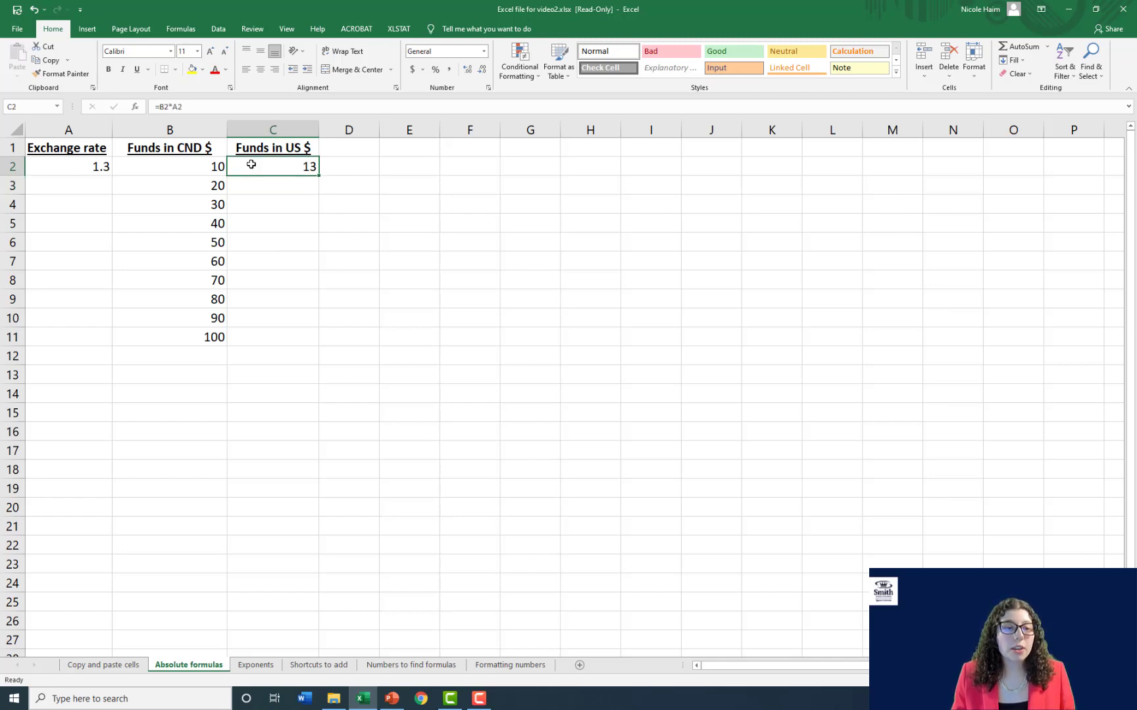
{"action": "left_click", "coordinate": [173, 106]}
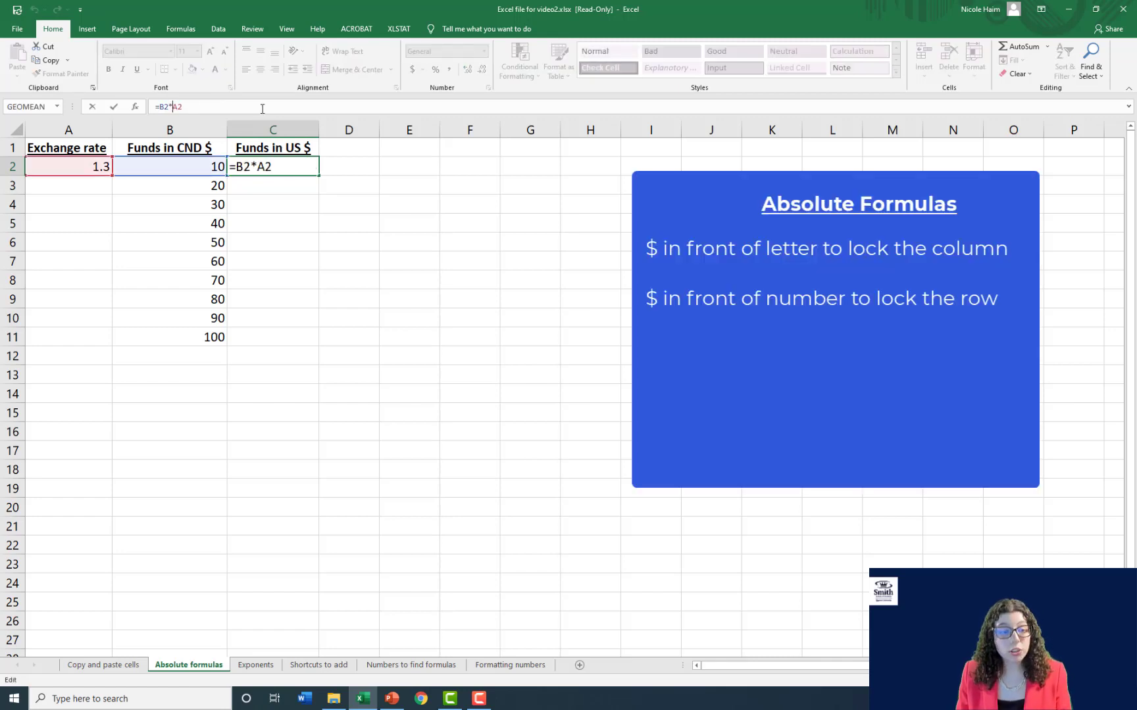
{"action": "type", "text": "$A"}
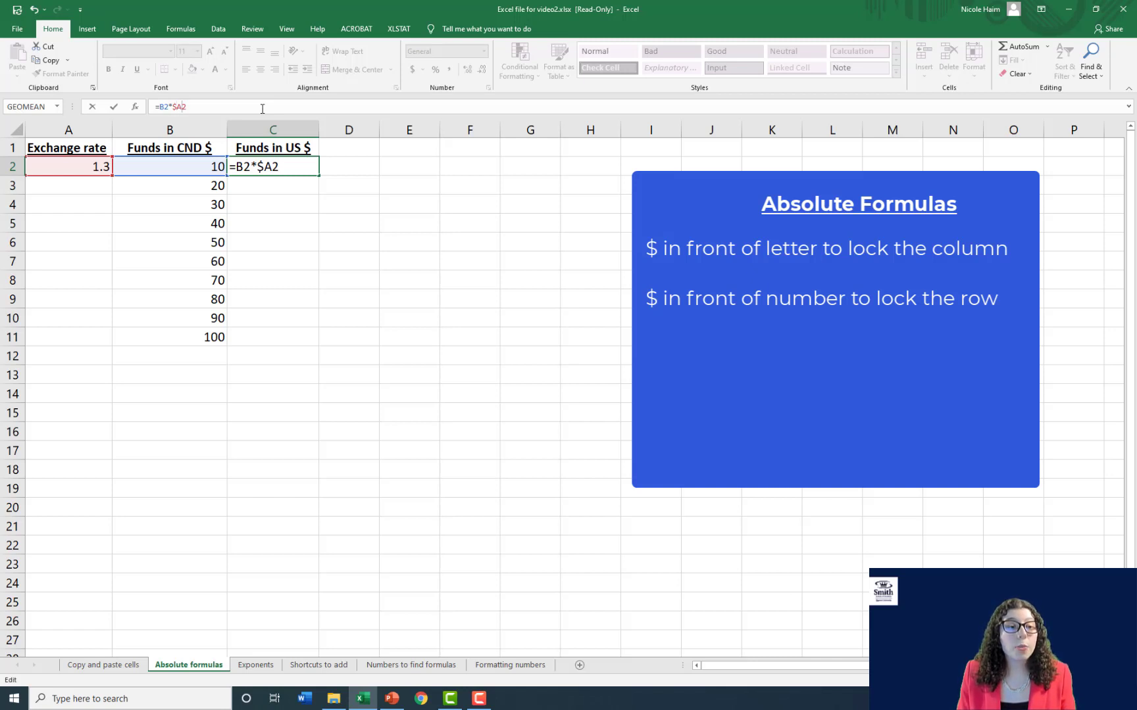
{"action": "type", "text": "$"}
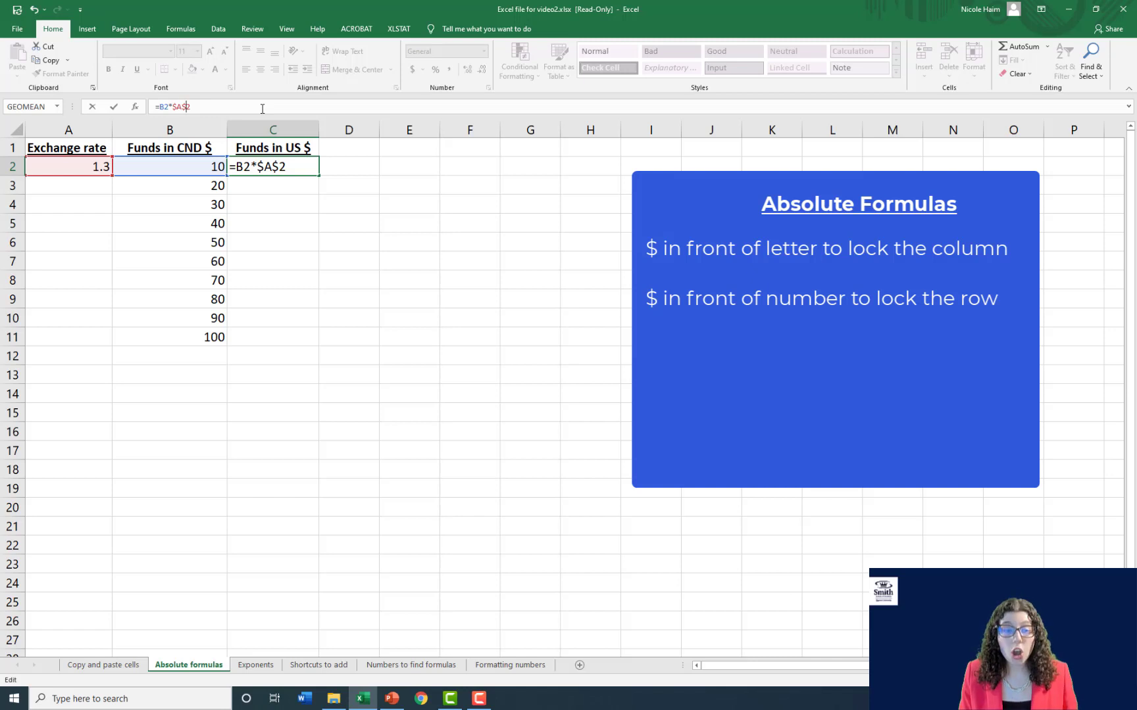
{"action": "key", "text": "Return"}
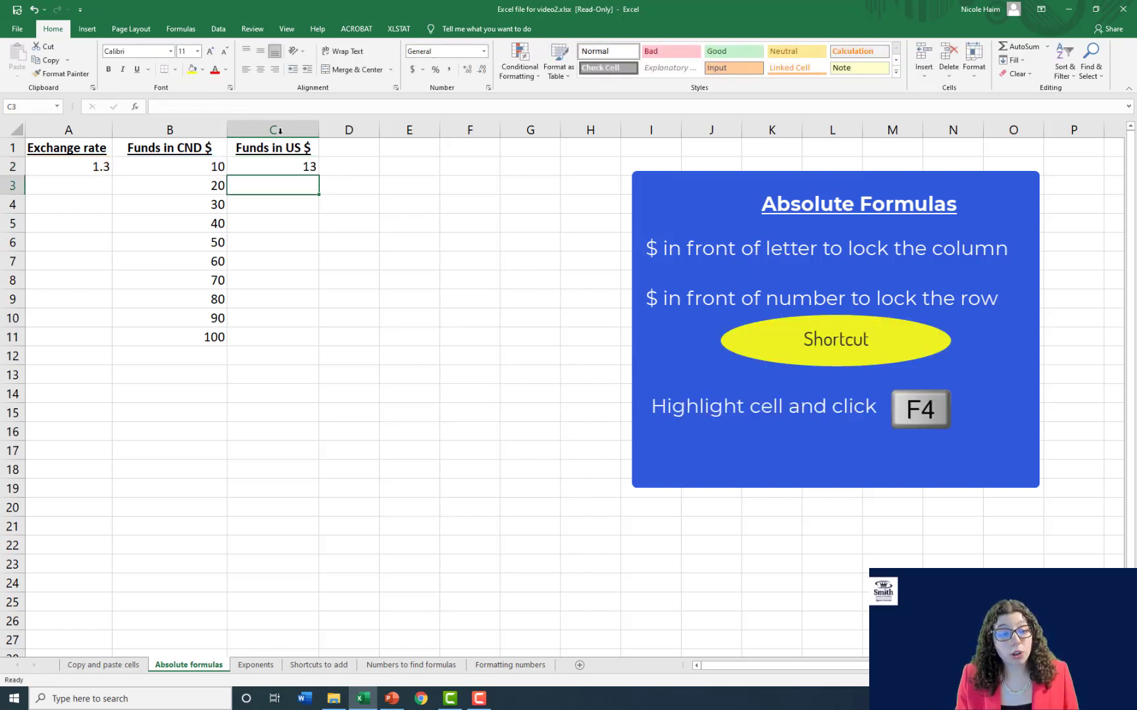
- Copy the absolute-reference formula from C2 into C3 to C11 and inspect the copy in C7
{"action": "left_click", "coordinate": [281, 163]}
{"action": "key", "text": "ctrl+c"}
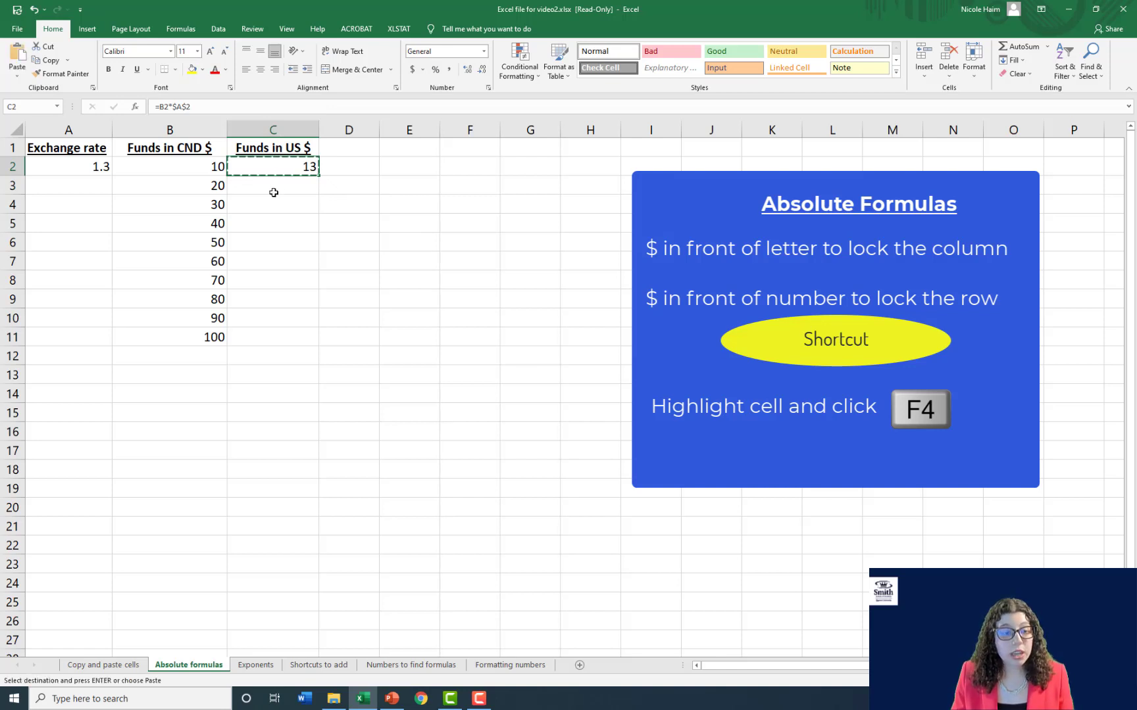
{"action": "left_click_drag", "start_coordinate": [274, 184], "coordinate": [277, 335]}
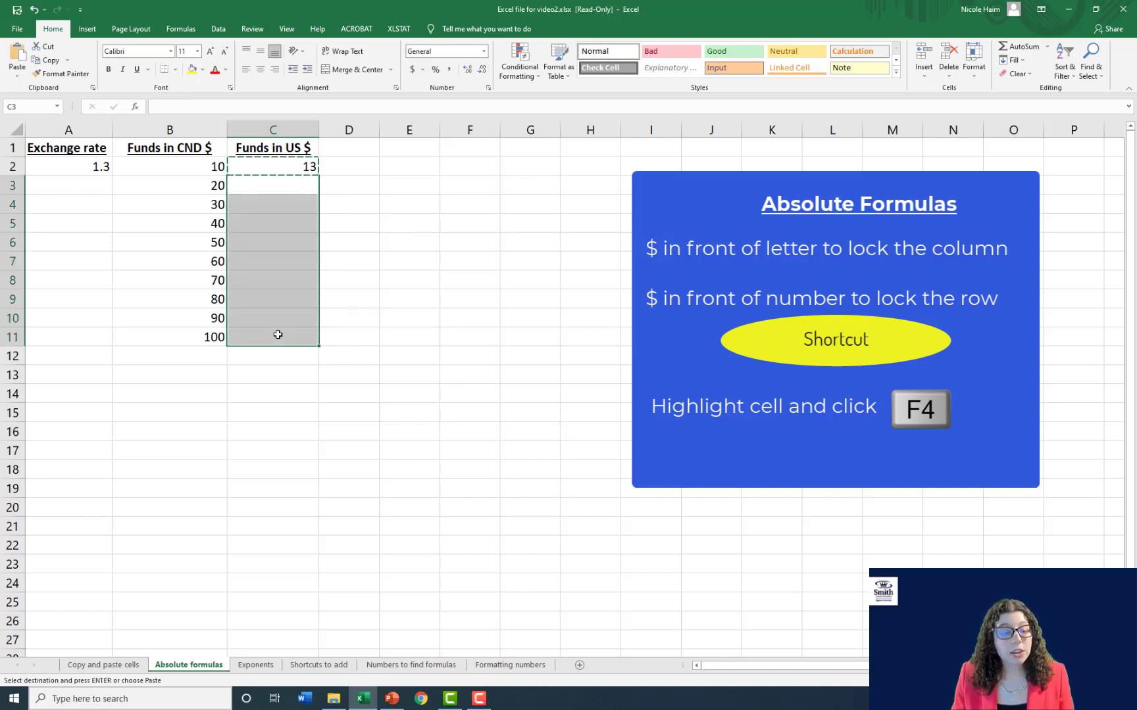
{"action": "key", "text": "ctrl+v"}
{"action": "key", "text": "Escape"}
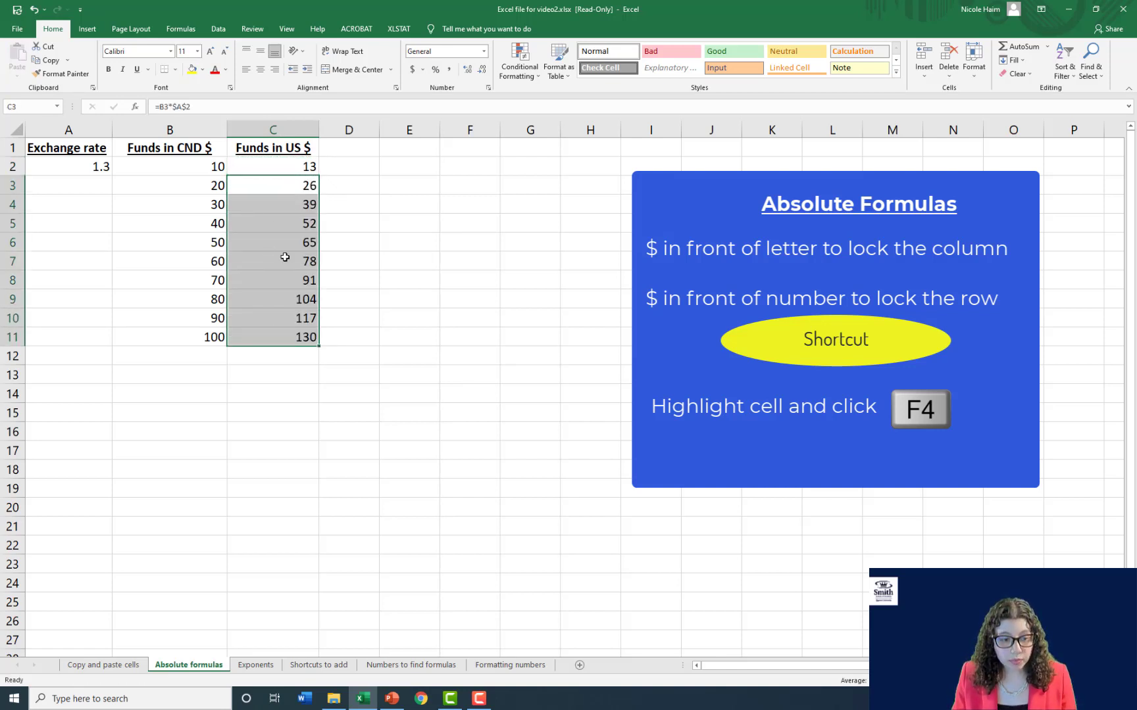
{"action": "left_click", "coordinate": [275, 265]}
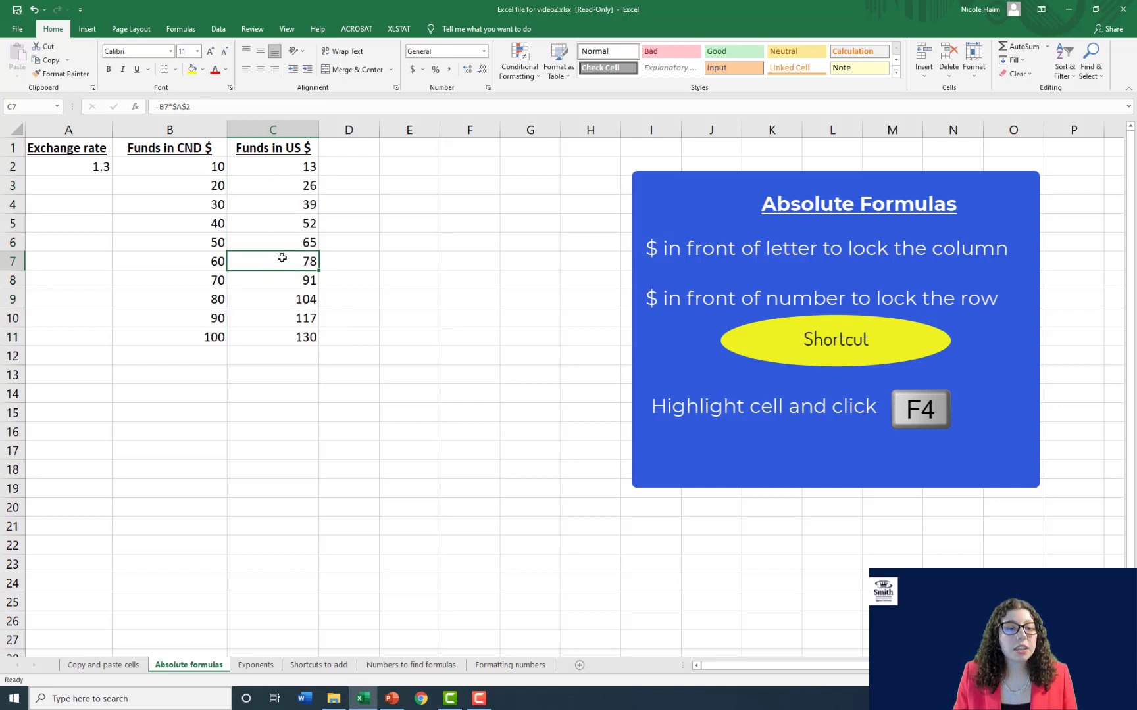
{"action": "double_click", "coordinate": [282, 257]}
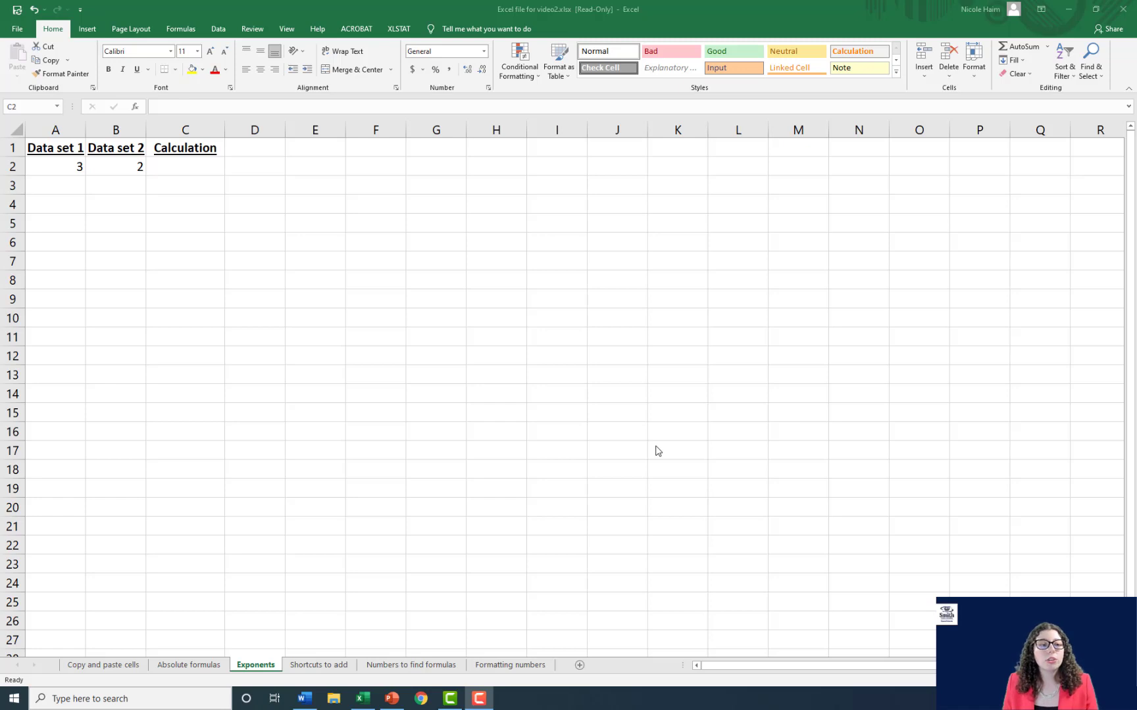
- On the Exponents sheet, enter =A2^B2 in cell C2 under Calculation to raise Data set 1 to the power of Data set 2
{"action": "left_click", "coordinate": [200, 164]}
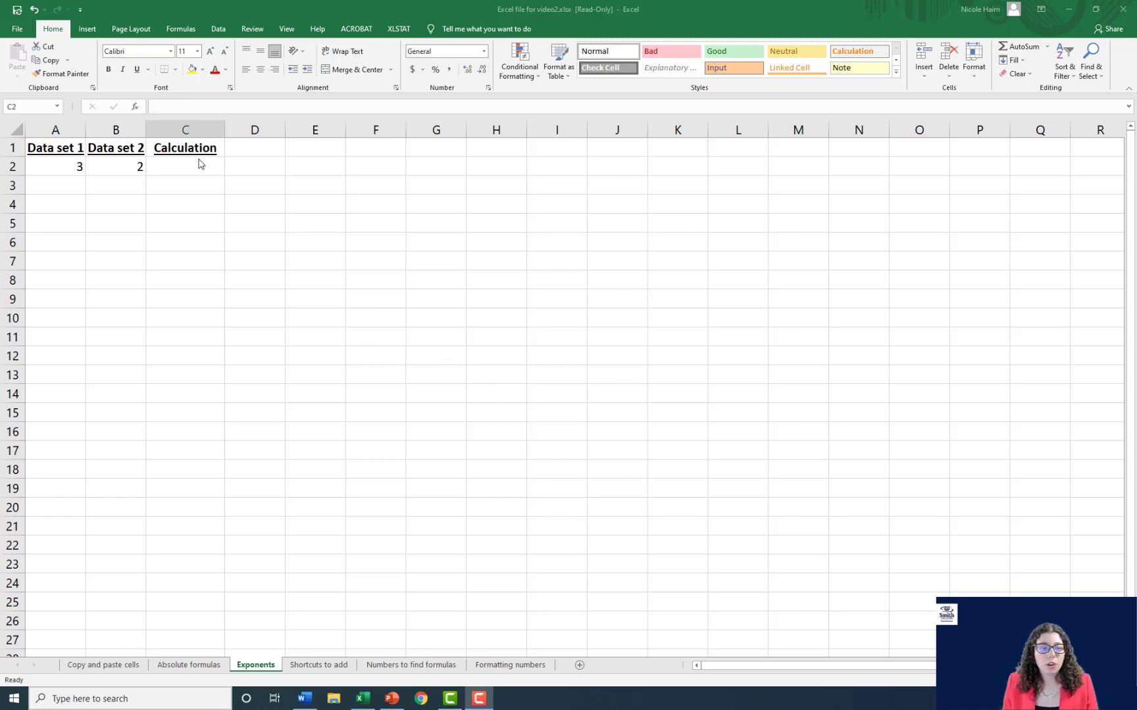
{"action": "left_click", "coordinate": [199, 160]}
{"action": "type", "text": "="}
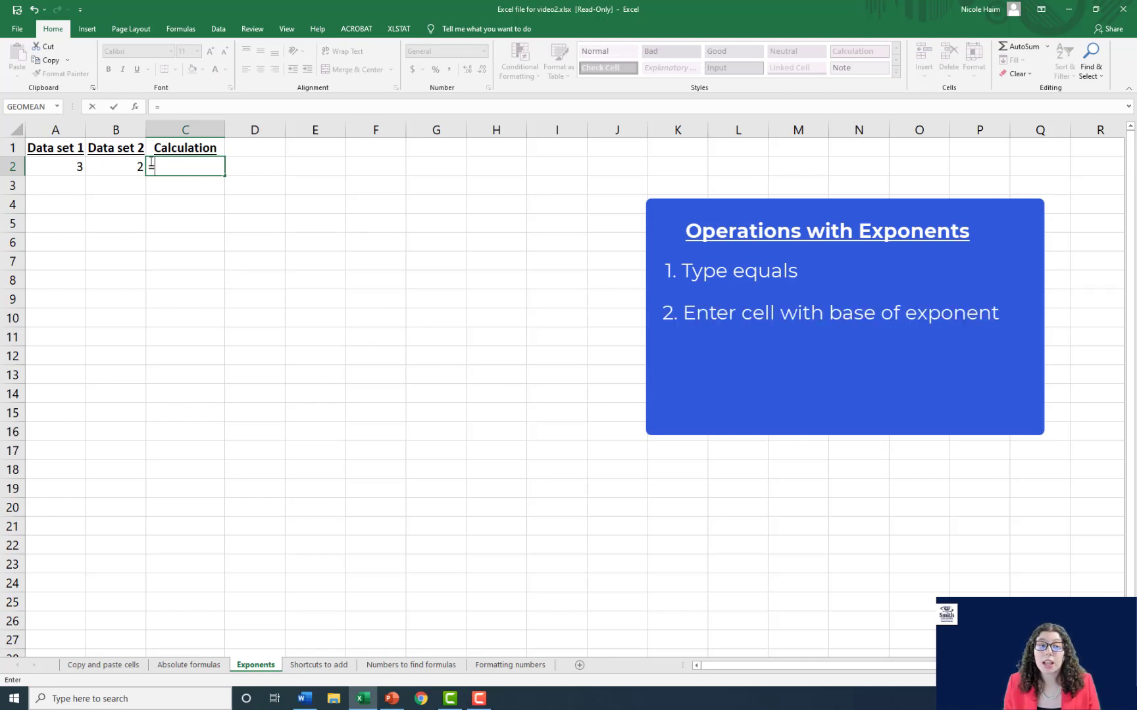
{"action": "left_click", "coordinate": [60, 163]}
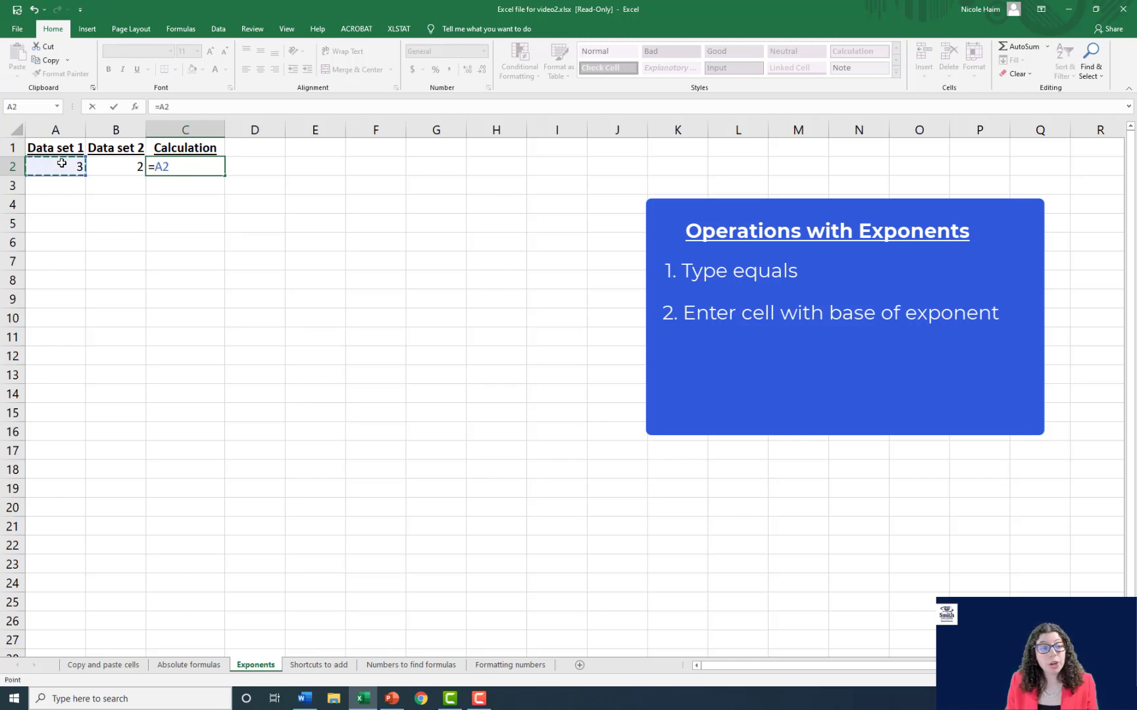
{"action": "type", "text": "^"}
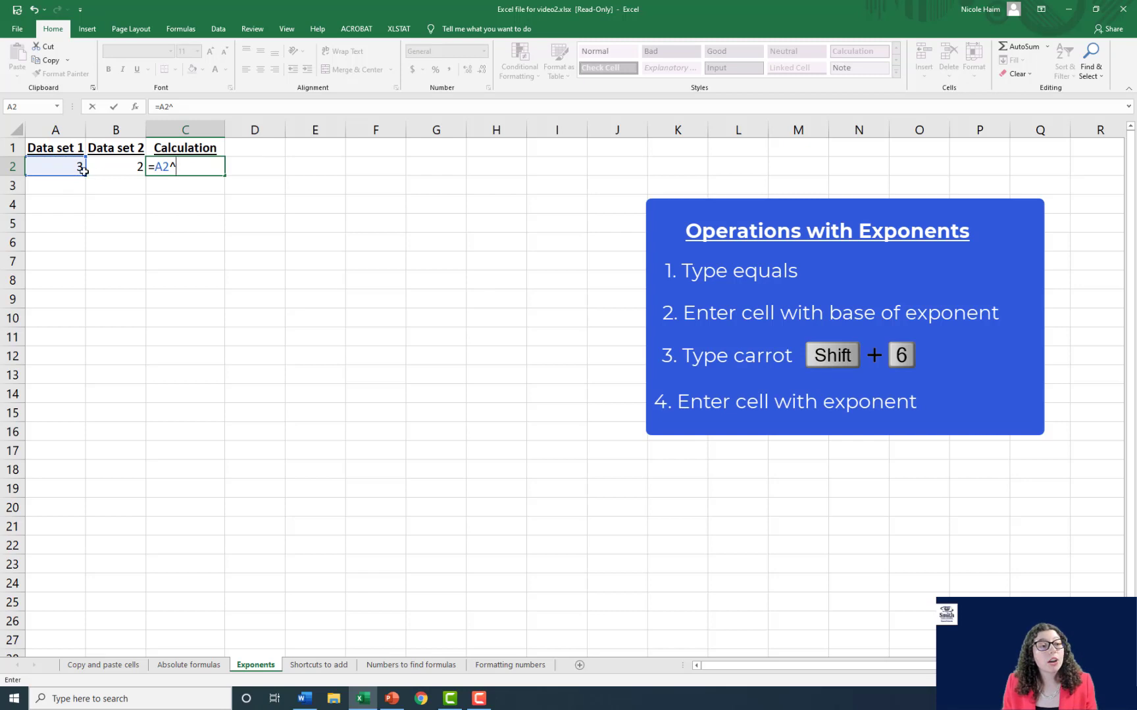
{"action": "left_click", "coordinate": [116, 167]}
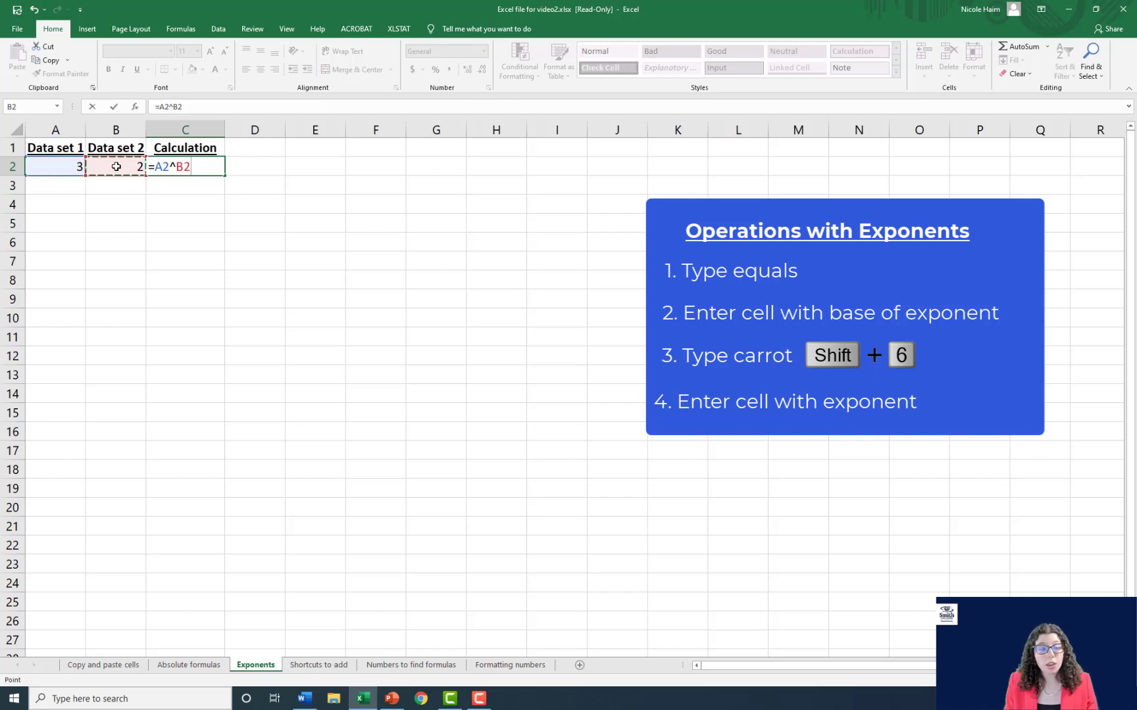
{"action": "key", "text": "Return"}
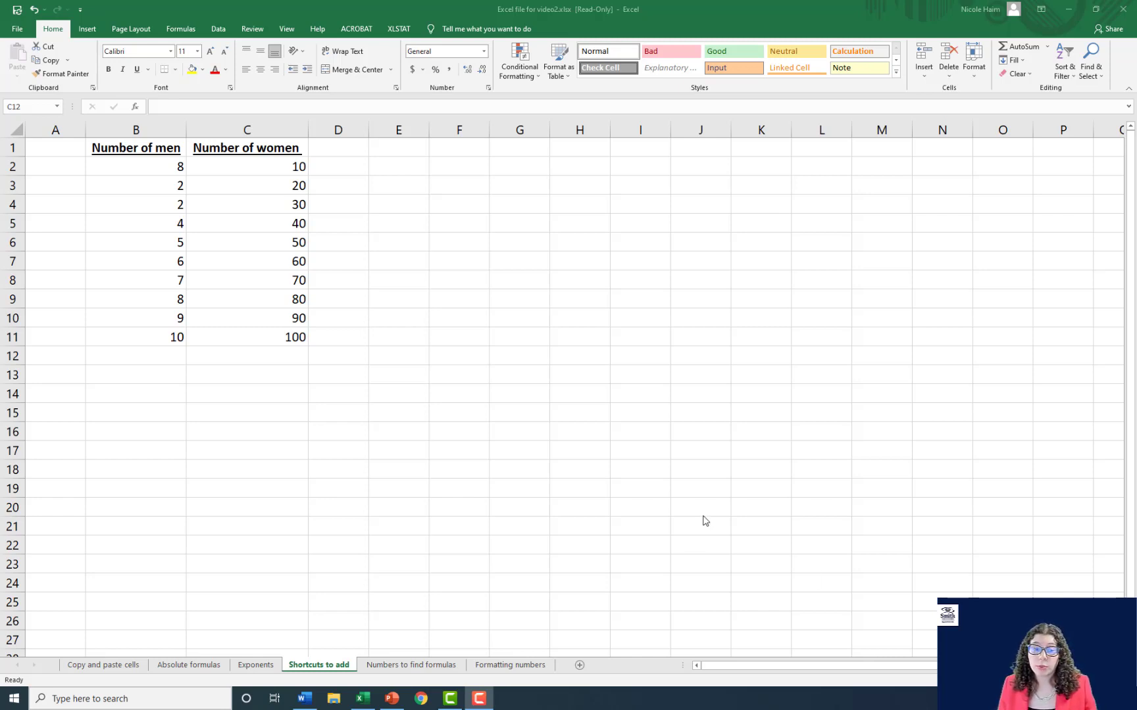
- On the Shortcuts to add sheet, enter =sum(C2:C11) in cell C12 below the Number of women column
{"action": "left_click", "coordinate": [261, 375]}
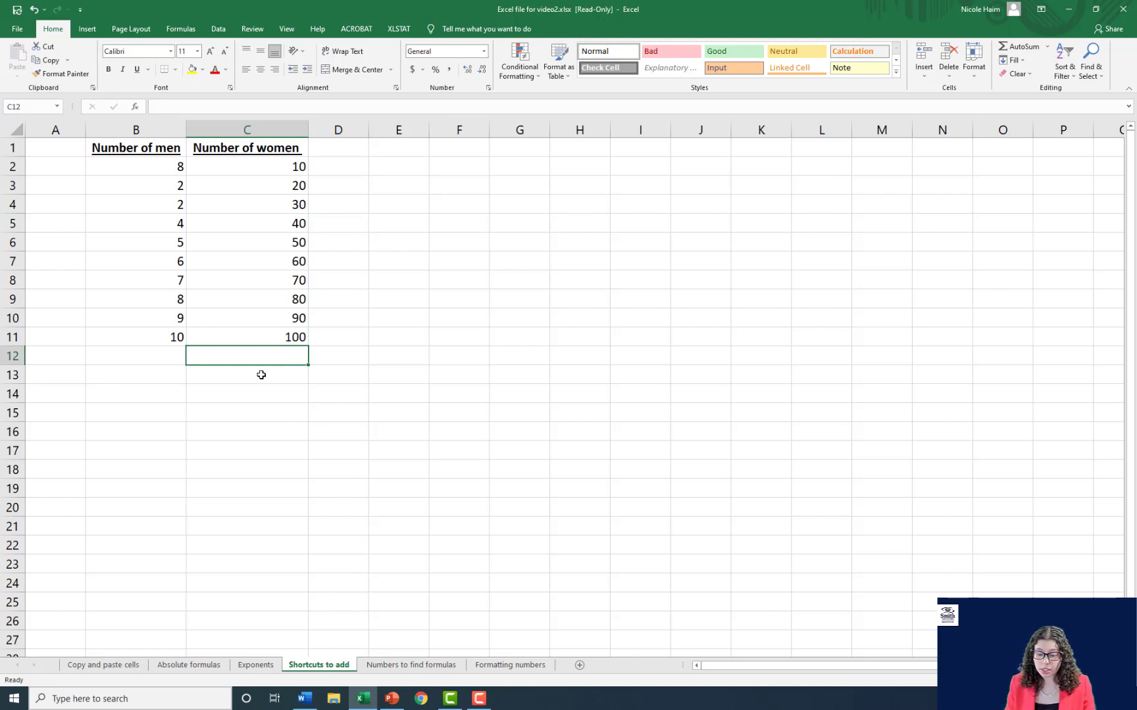
{"action": "type", "text": "=sum"}
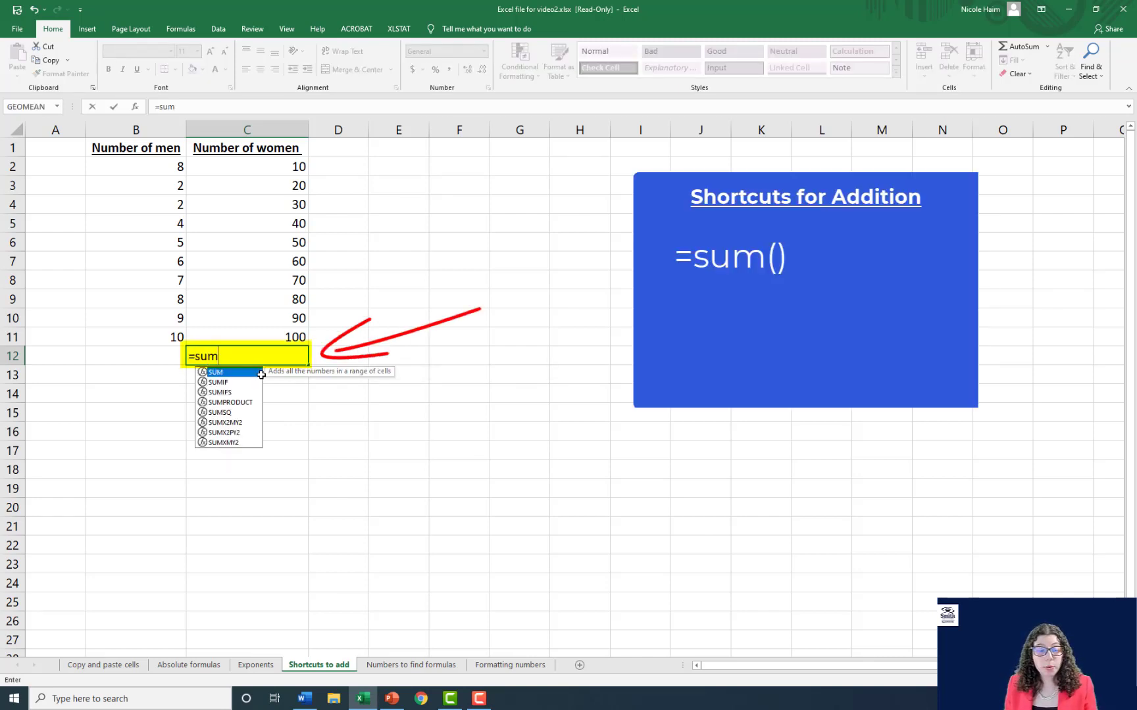
{"action": "type", "text": "("}
{"action": "left_click_drag", "start_coordinate": [257, 168], "coordinate": [267, 334]}
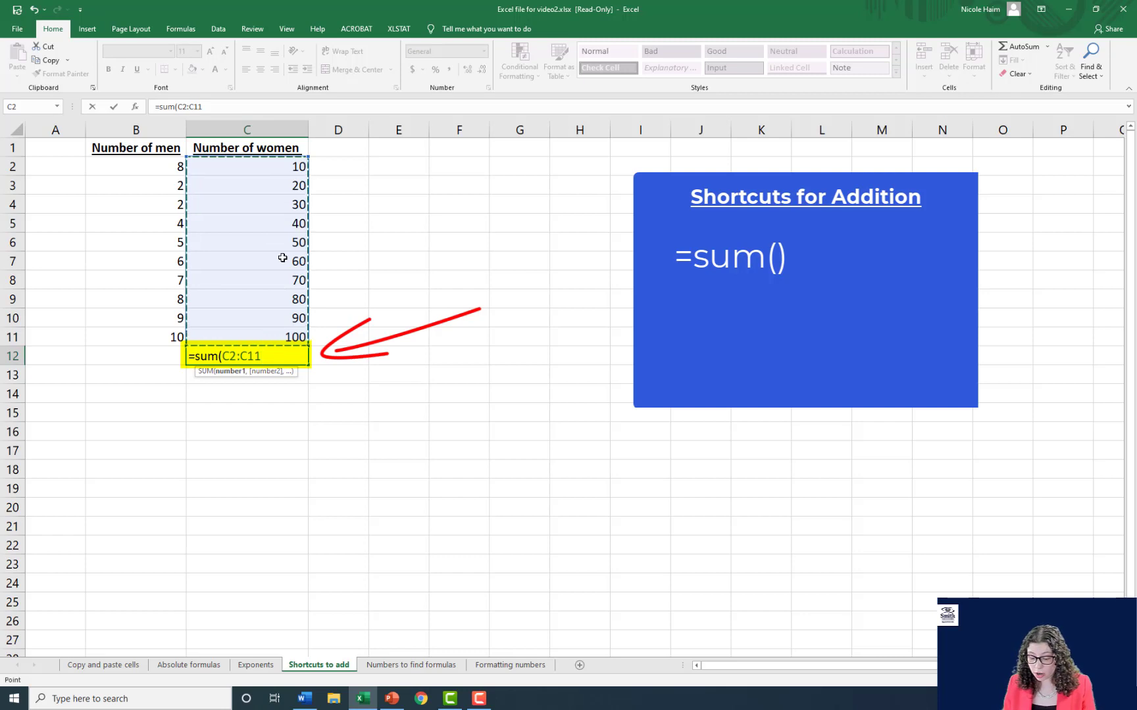
{"action": "type", "text": ")"}
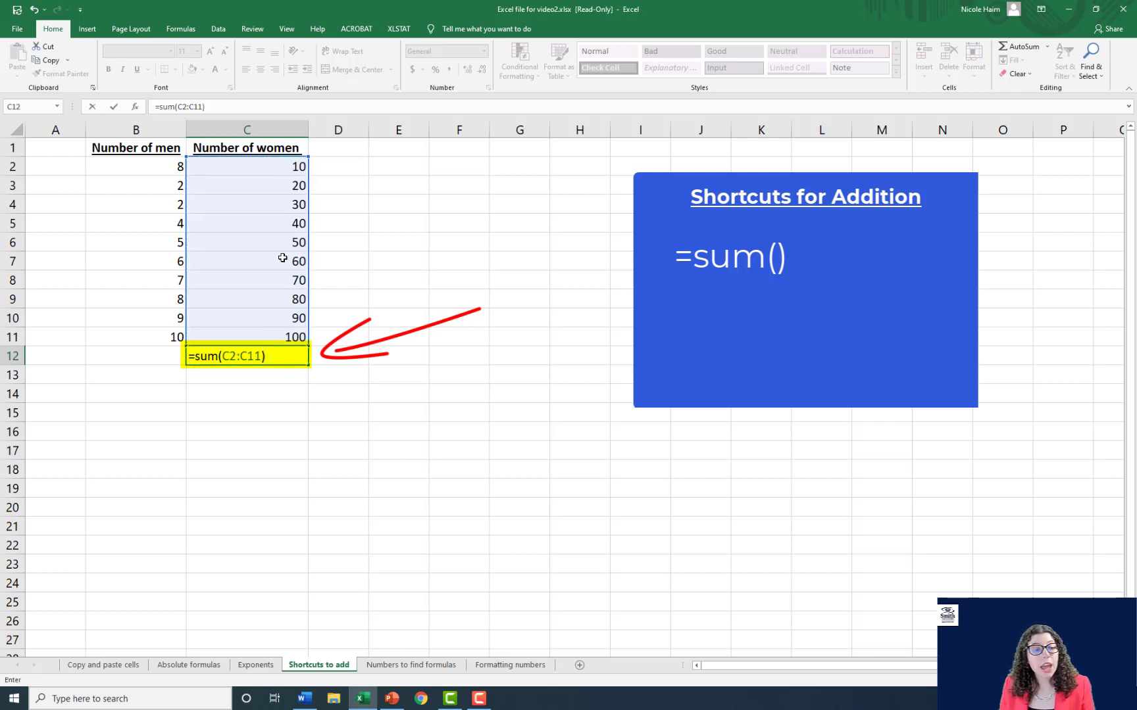
{"action": "key", "text": "Return"}
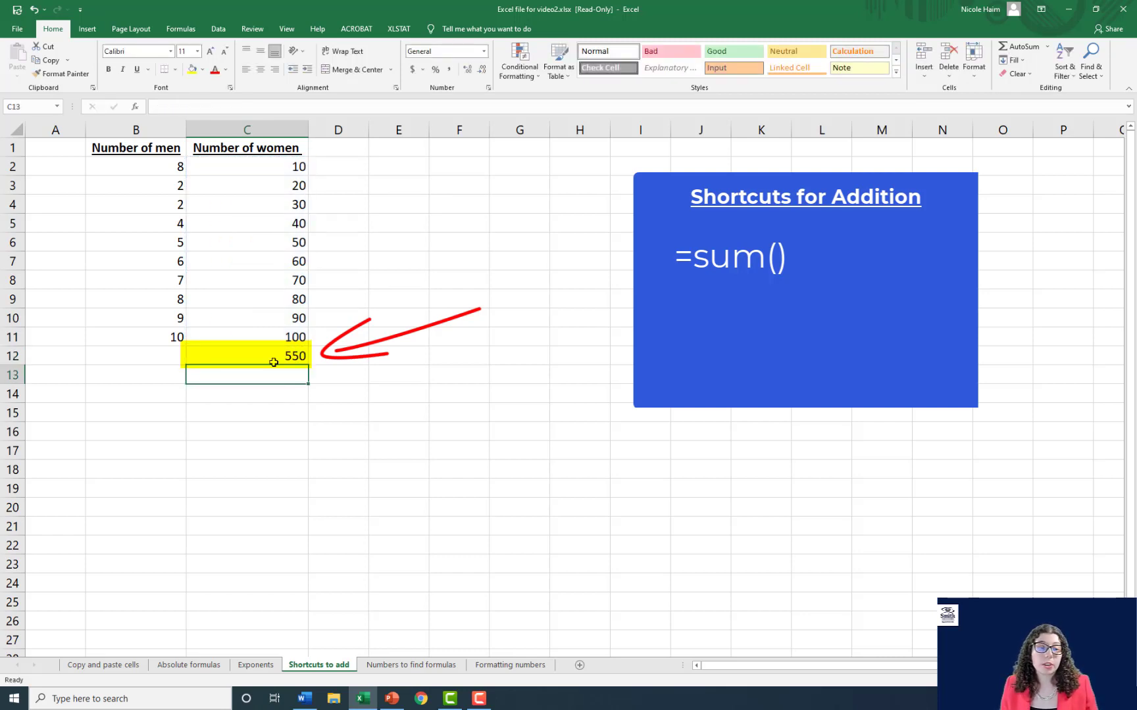
- Clear the total in C12 and add up C2:C11 there again using AutoSum
{"action": "left_click", "coordinate": [286, 357]}
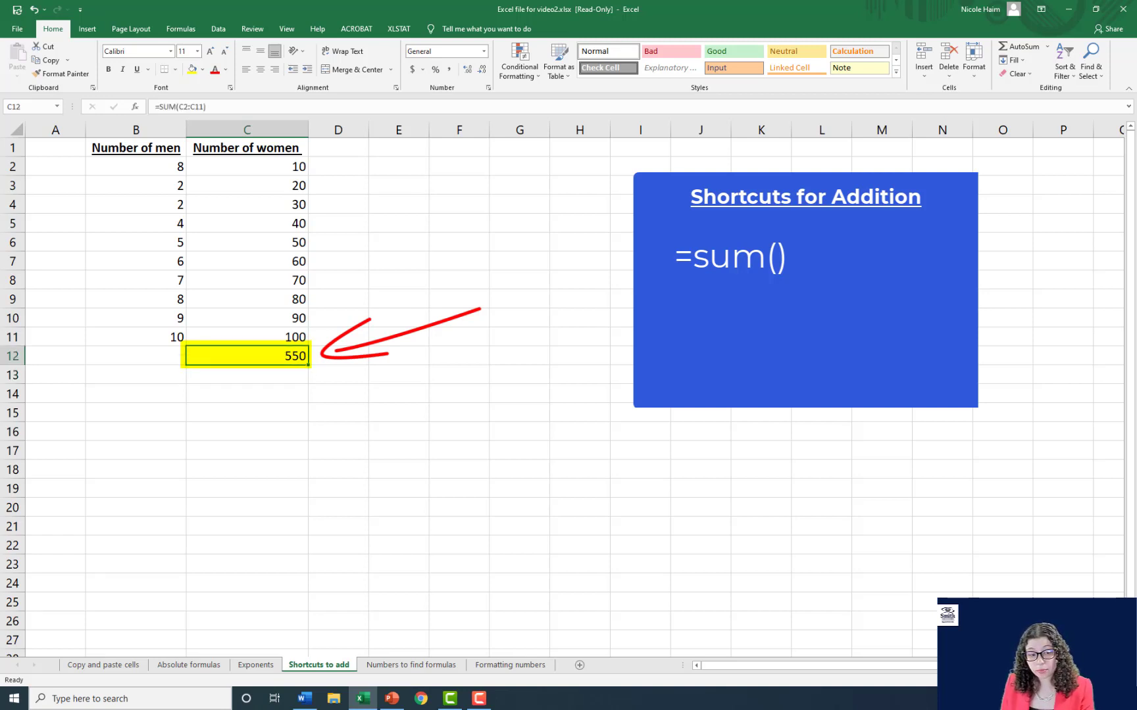
{"action": "key", "text": "Delete"}
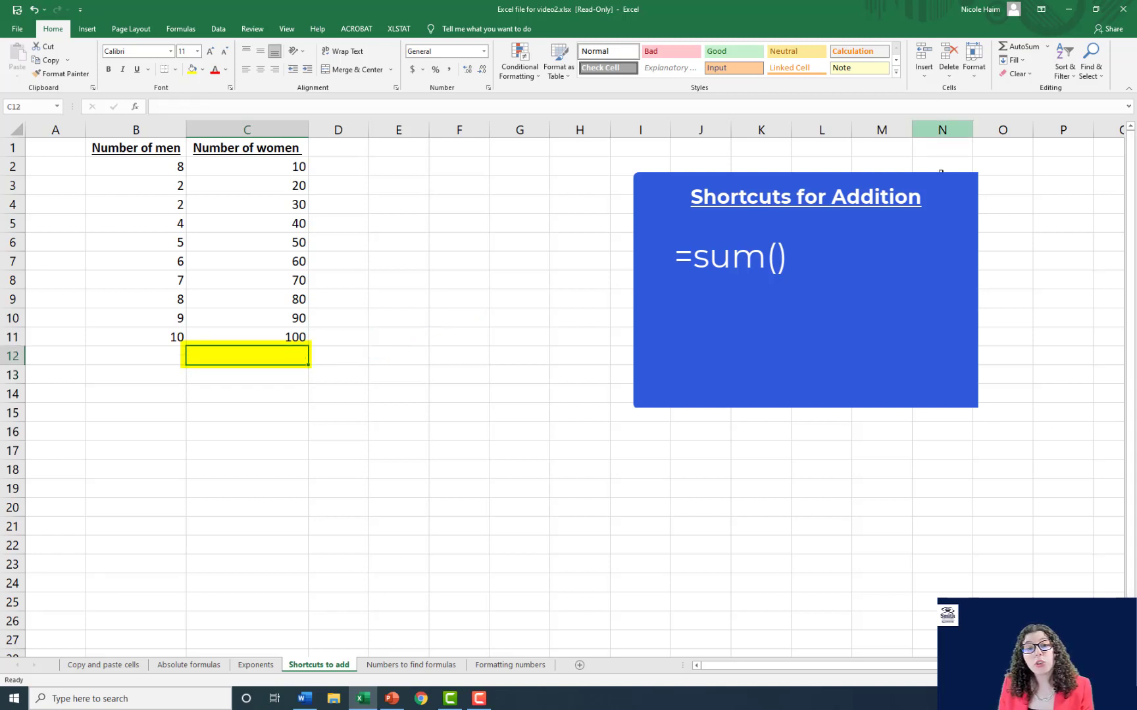
{"action": "left_click", "coordinate": [1021, 47]}
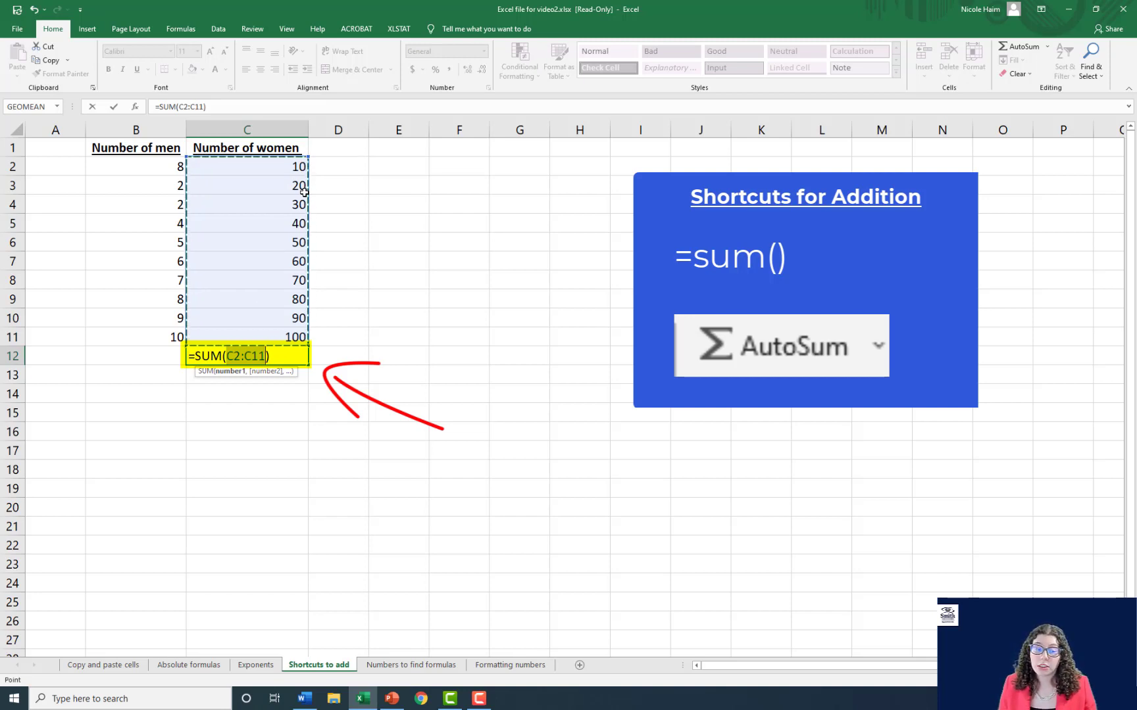
{"action": "key", "text": "Return"}
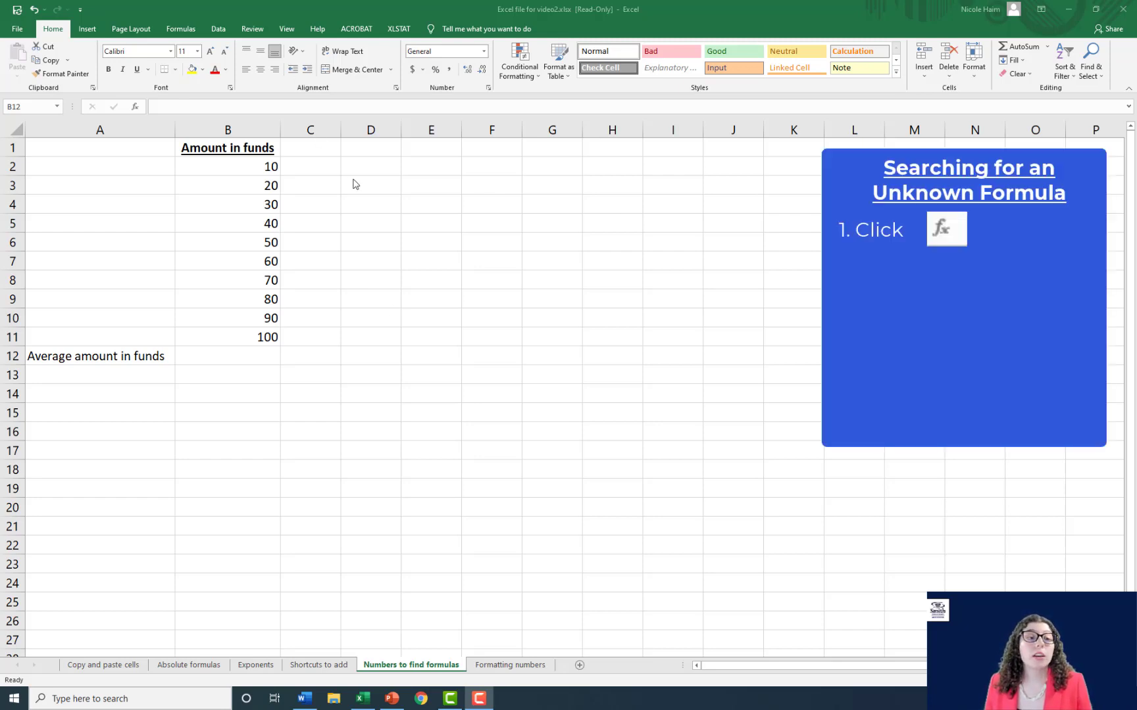
- On the Numbers to find formulas sheet, search the function library for "average" and choose AVERAGE for cell B12
{"action": "left_click", "coordinate": [138, 108]}
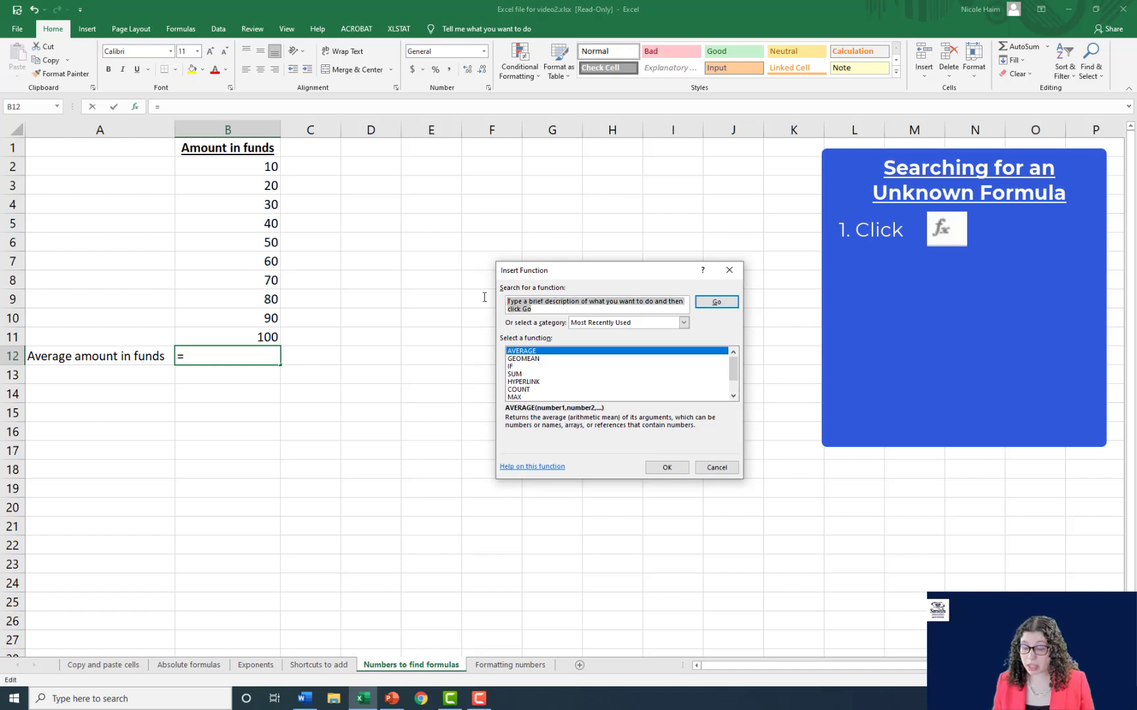
{"action": "key", "text": "BackSpace"}
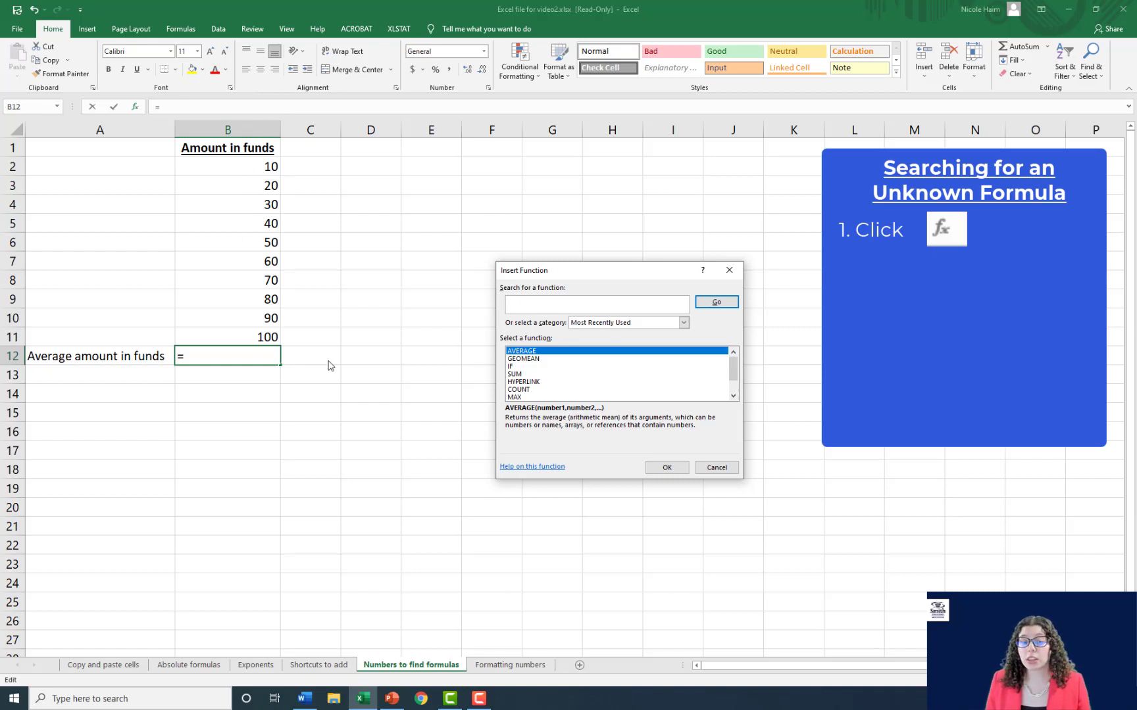
{"action": "type", "text": "averae"}
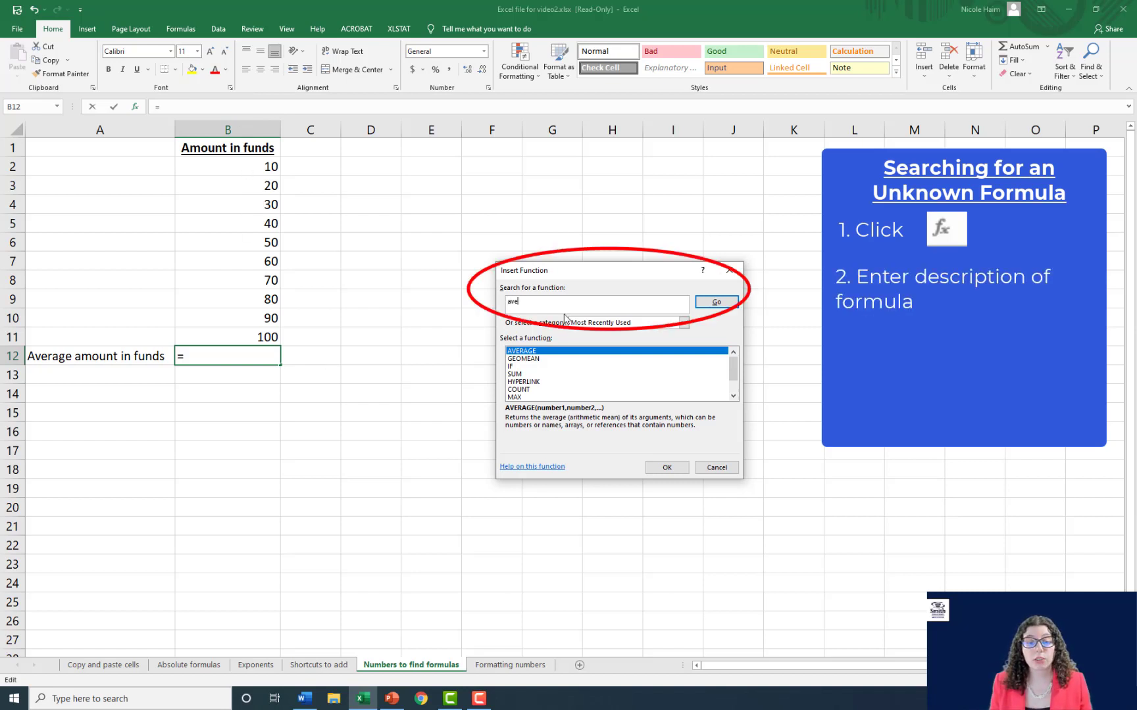
{"action": "key", "text": "Return"}
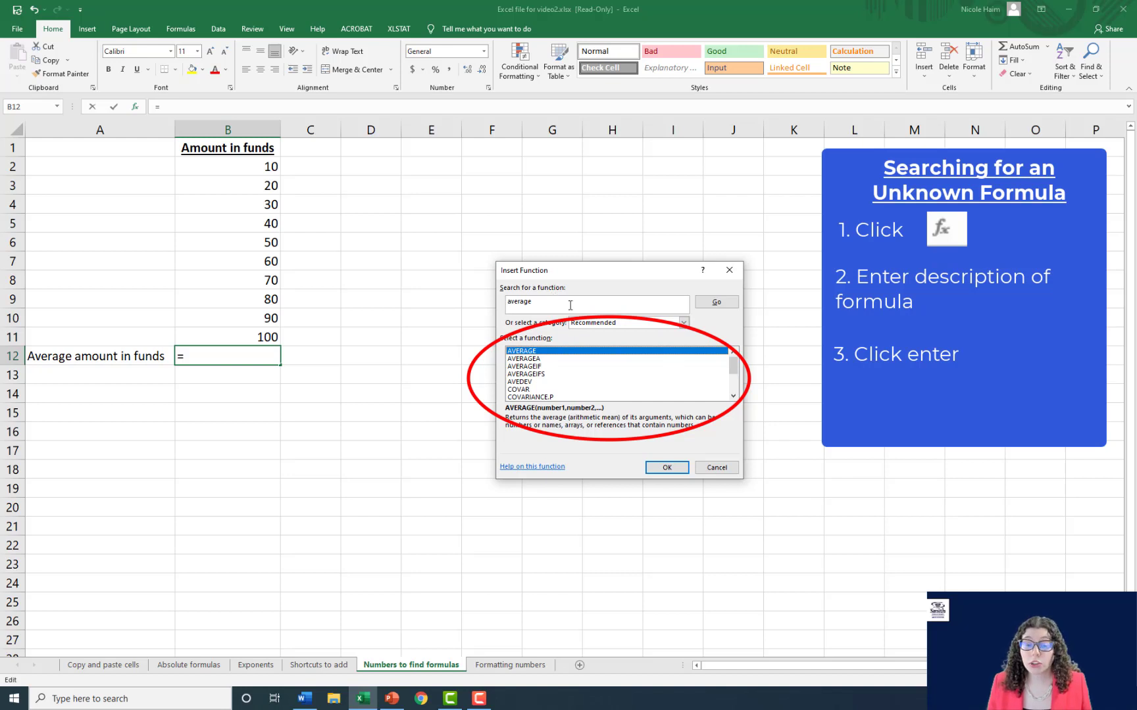
{"action": "double_click", "coordinate": [539, 353]}
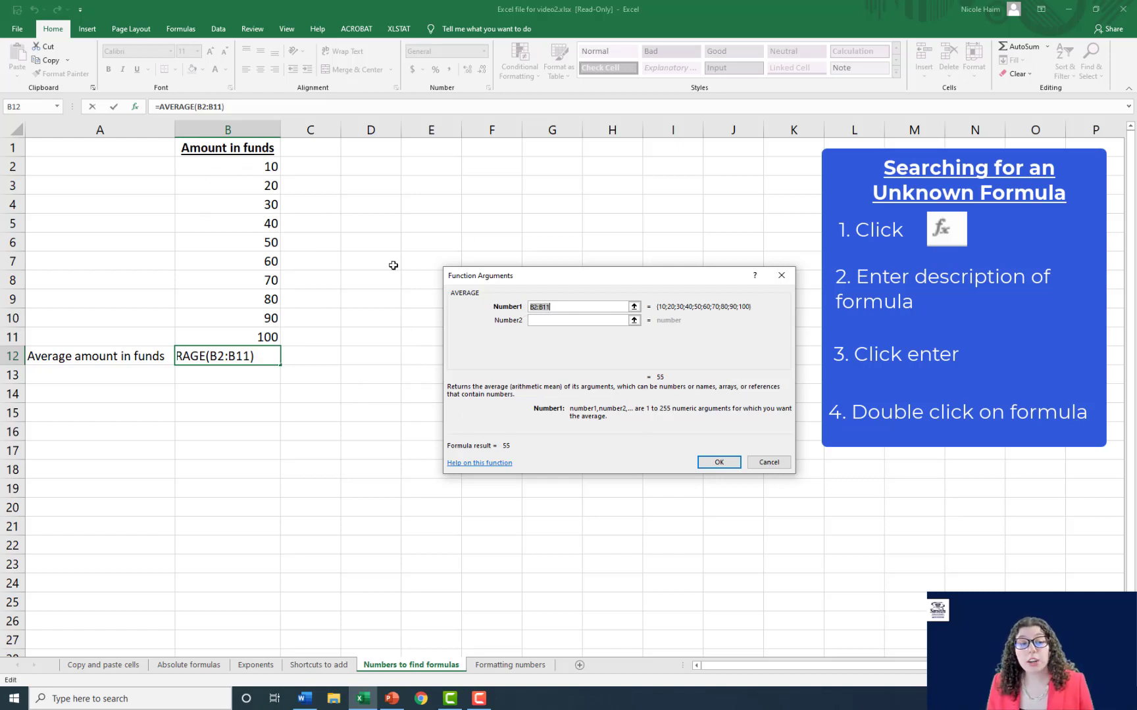
- Set the first AVERAGE argument to B2:B11, look through the additional number arguments, and insert the function in B12
{"action": "left_click", "coordinate": [250, 166]}
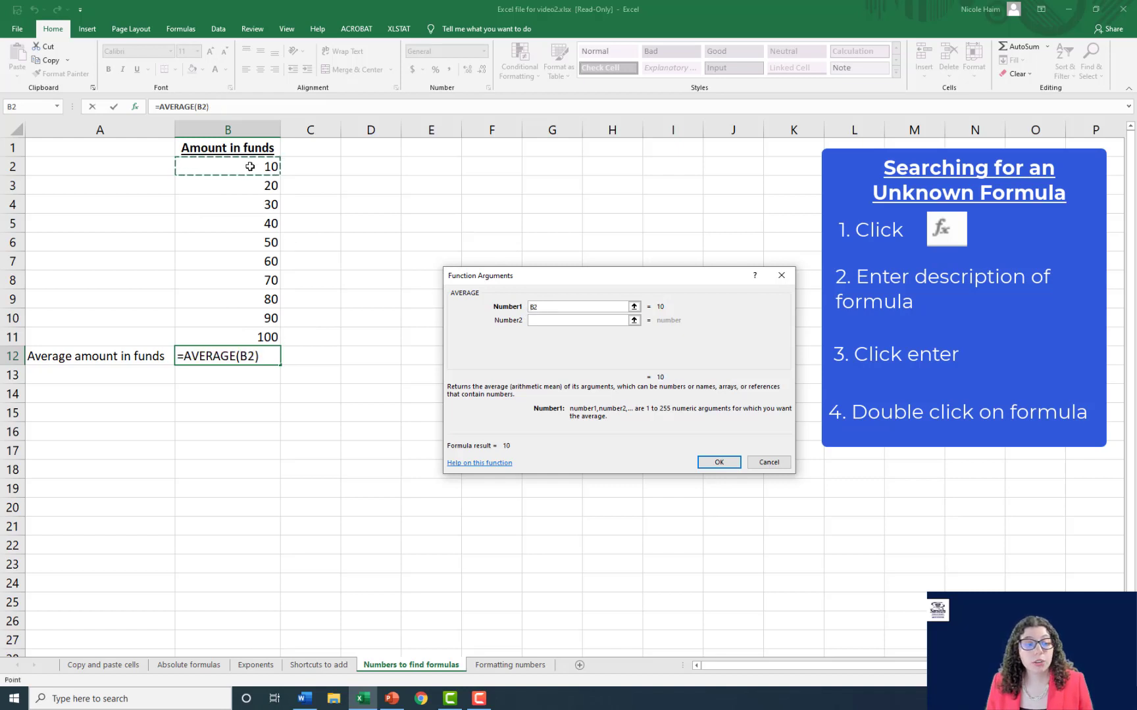
{"action": "left_click_drag", "start_coordinate": [250, 165], "coordinate": [249, 341]}
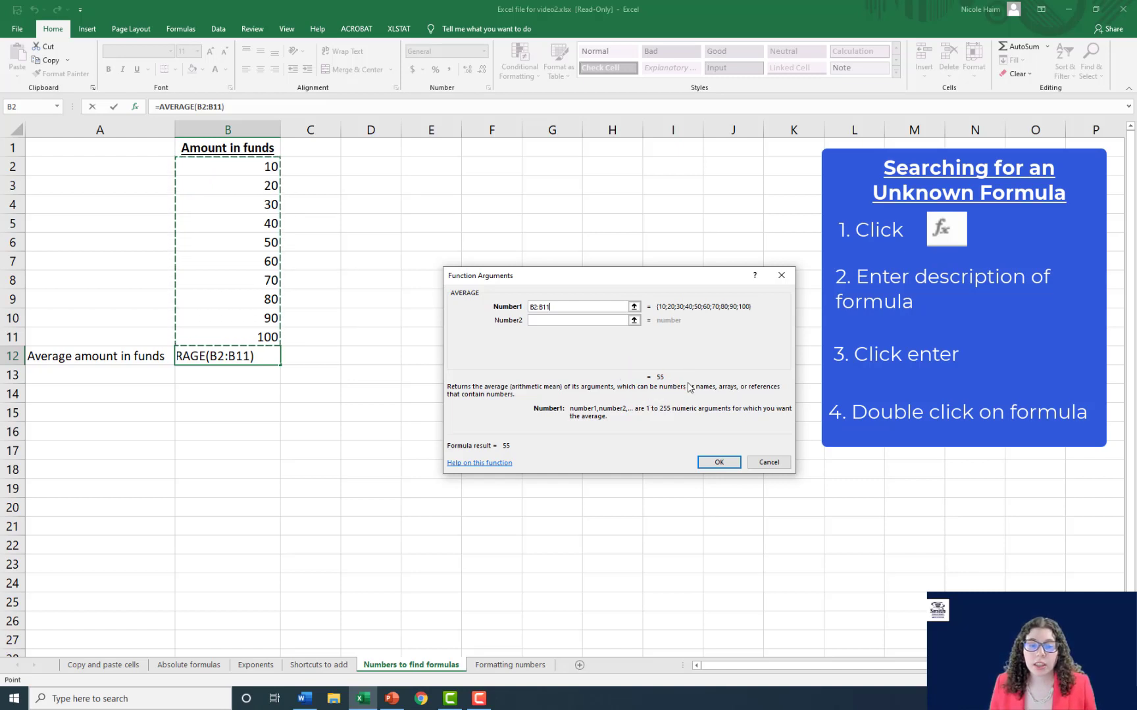
{"action": "left_click", "coordinate": [555, 321]}
{"action": "left_click", "coordinate": [557, 334]}
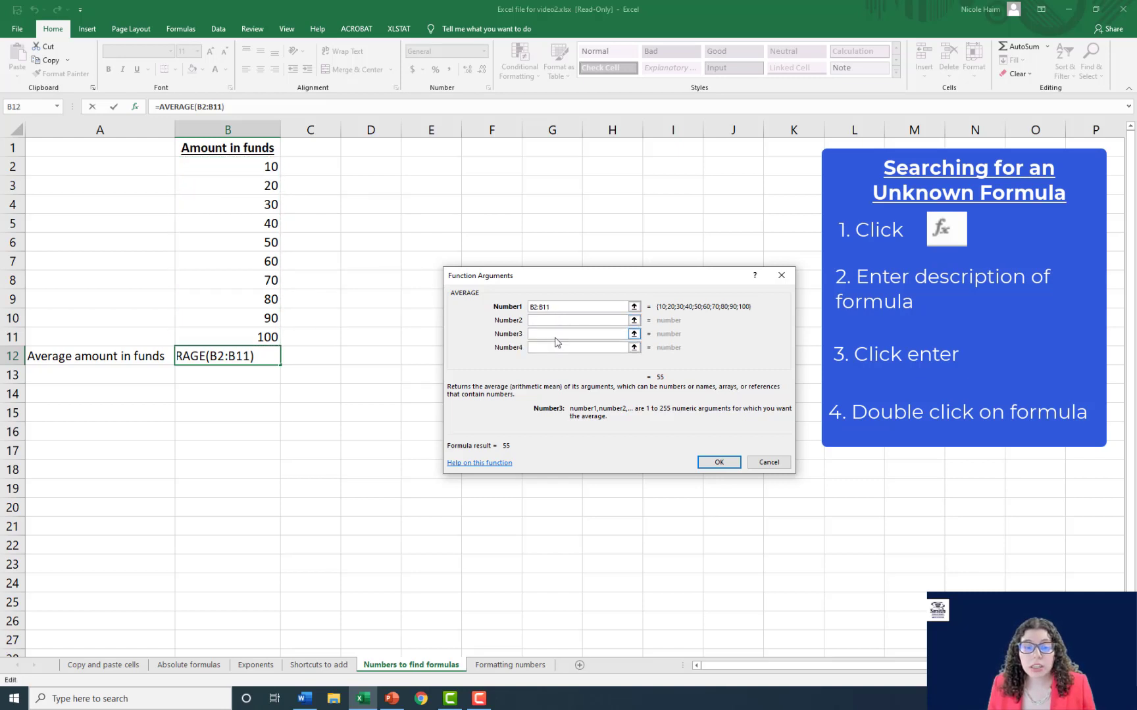
{"action": "left_click", "coordinate": [560, 347]}
{"action": "left_click", "coordinate": [558, 361]}
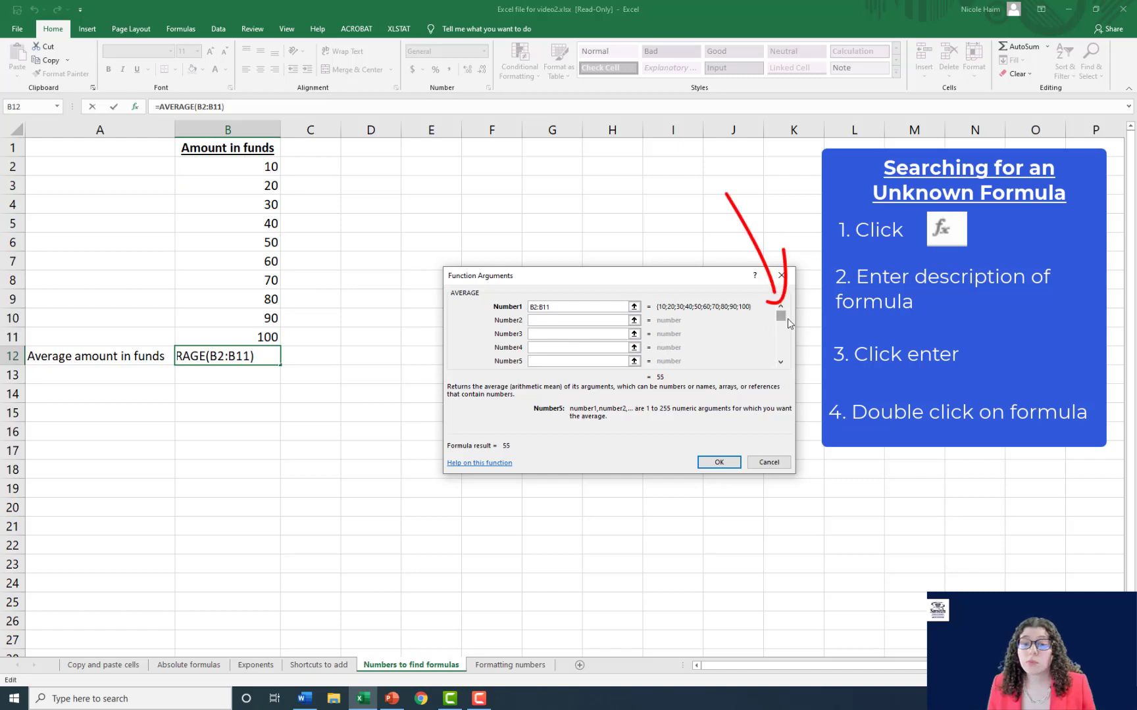
{"action": "left_click_drag", "start_coordinate": [781, 321], "coordinate": [780, 350]}
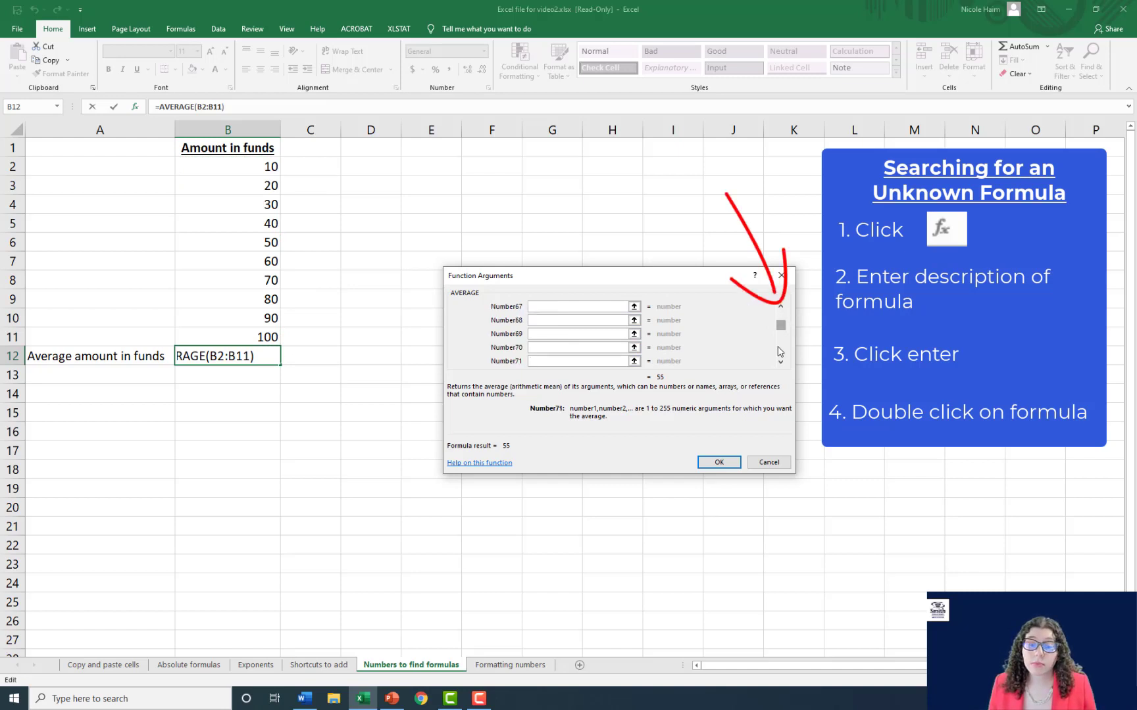
{"action": "left_click", "coordinate": [717, 463]}
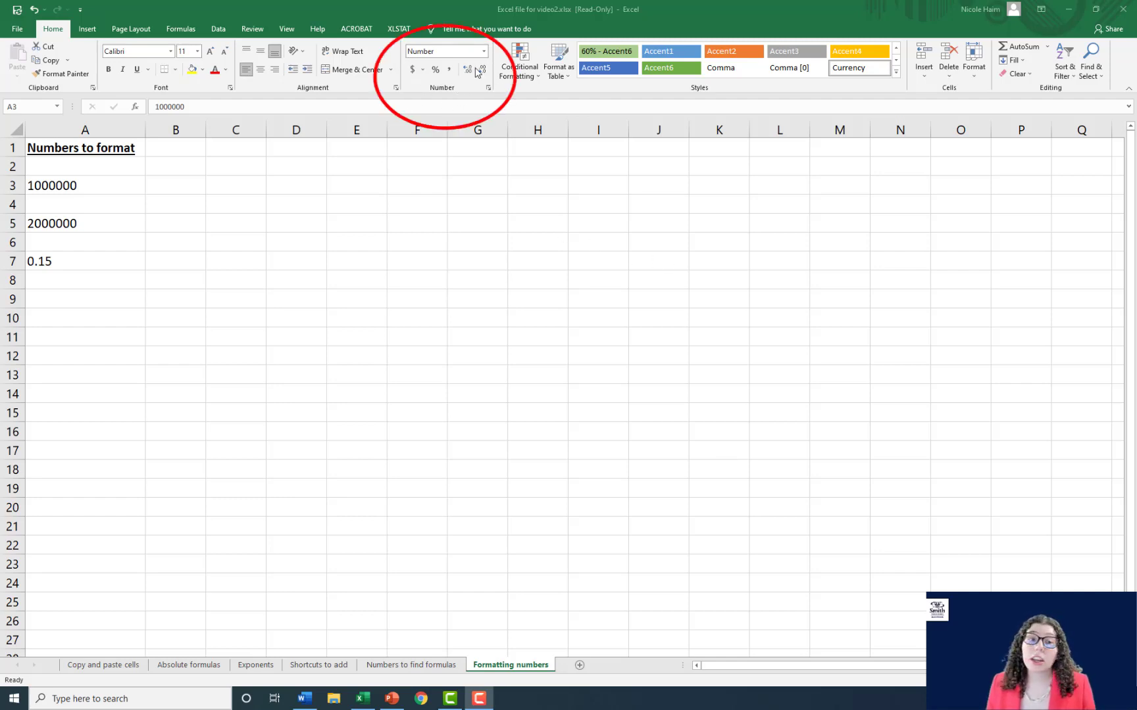
- On the Formatting numbers sheet, format the value in A3 as accounting with a dollar sign and no decimal places
{"action": "left_click", "coordinate": [108, 185]}
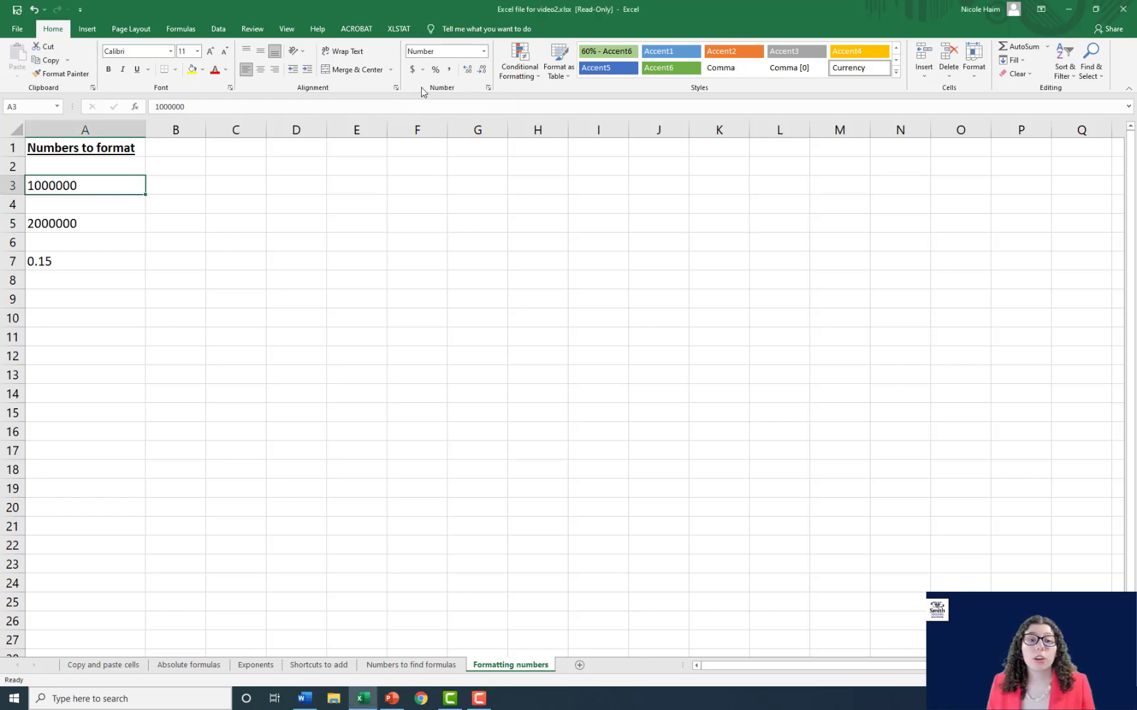
{"action": "left_click", "coordinate": [412, 70]}
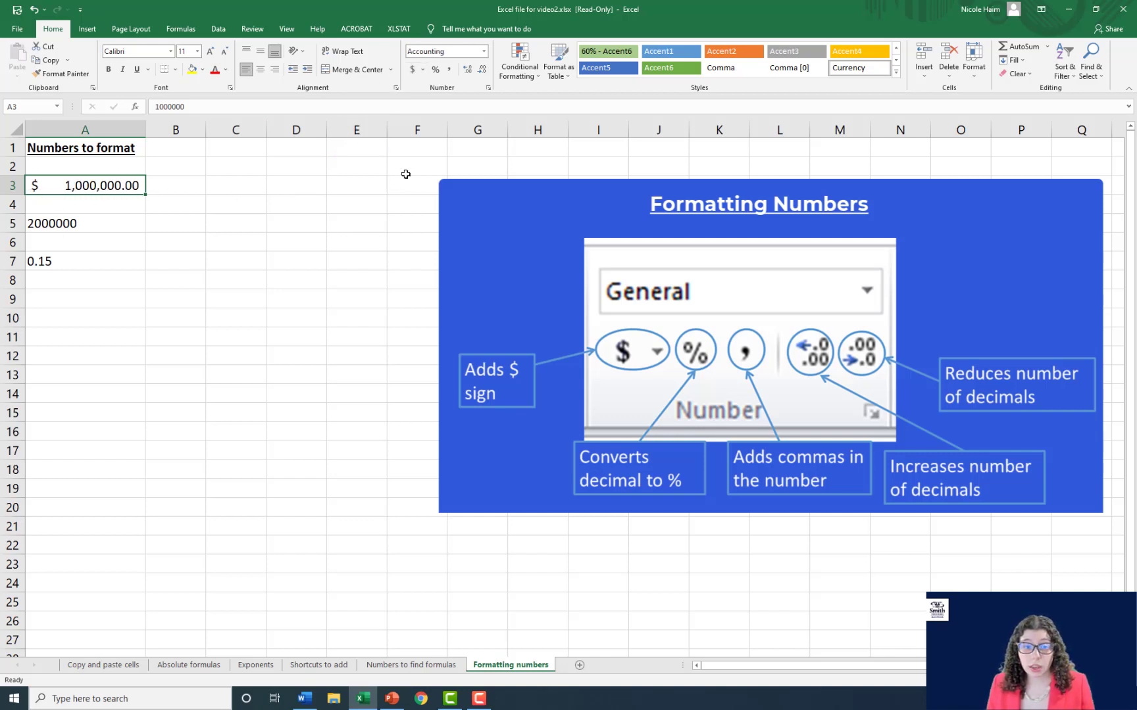
{"action": "left_click", "coordinate": [483, 70]}
{"action": "left_click", "coordinate": [483, 70]}
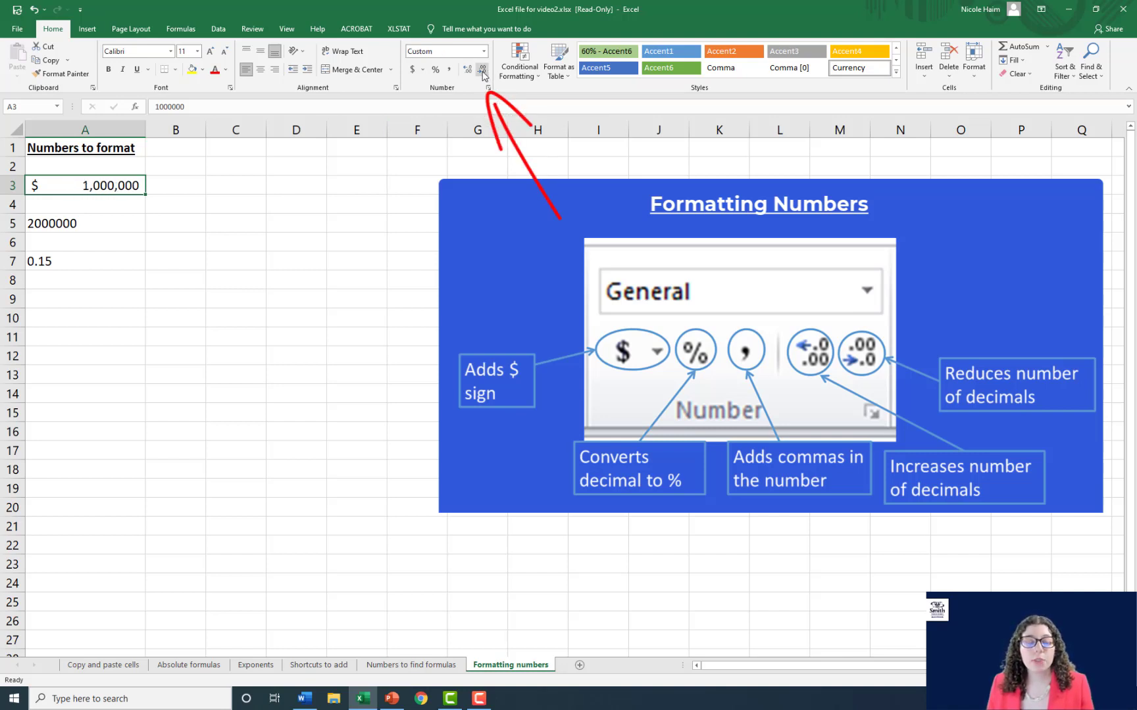